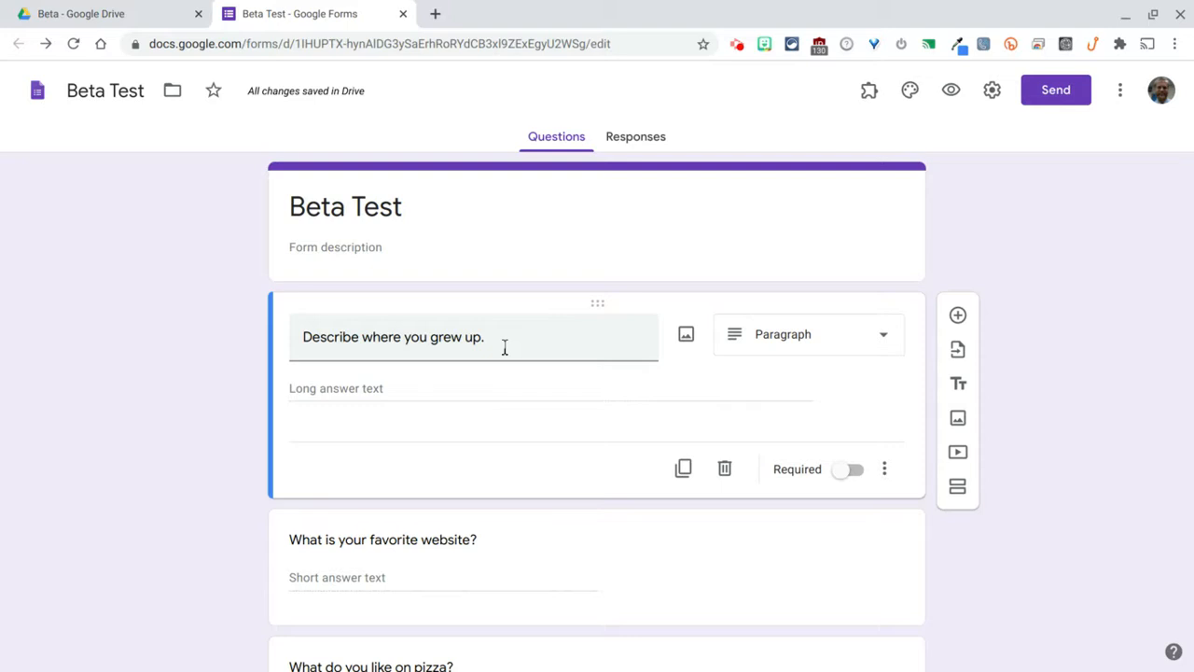
# Turn on response validation for the "Describe where you grew up." paragraph question
pyautogui.click(527, 344)
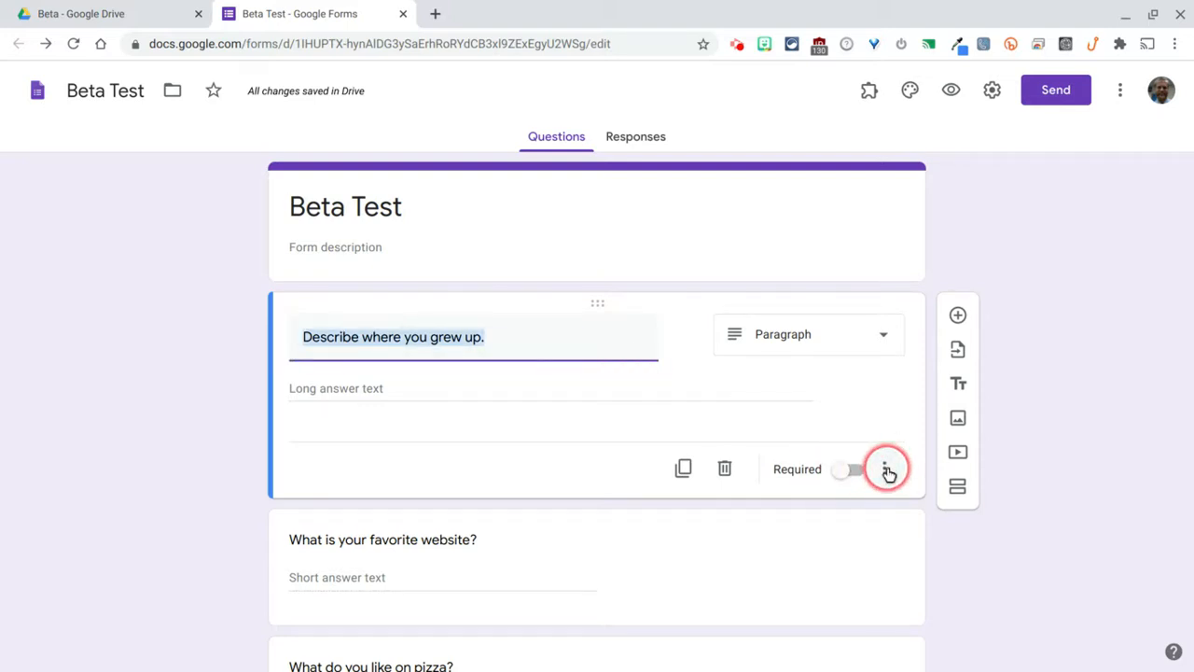
pyautogui.click(885, 469)
pyautogui.click(924, 580)
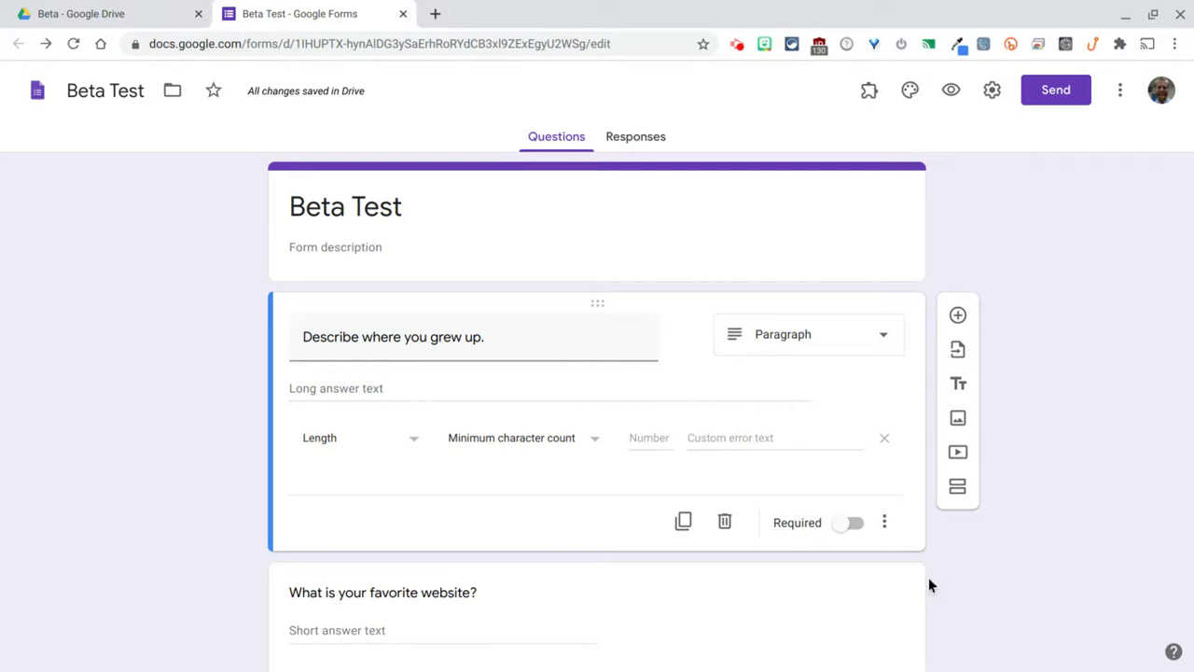
# Try the Regular expression validation type, look through its conditions, and switch the type back to Length
pyautogui.click(411, 442)
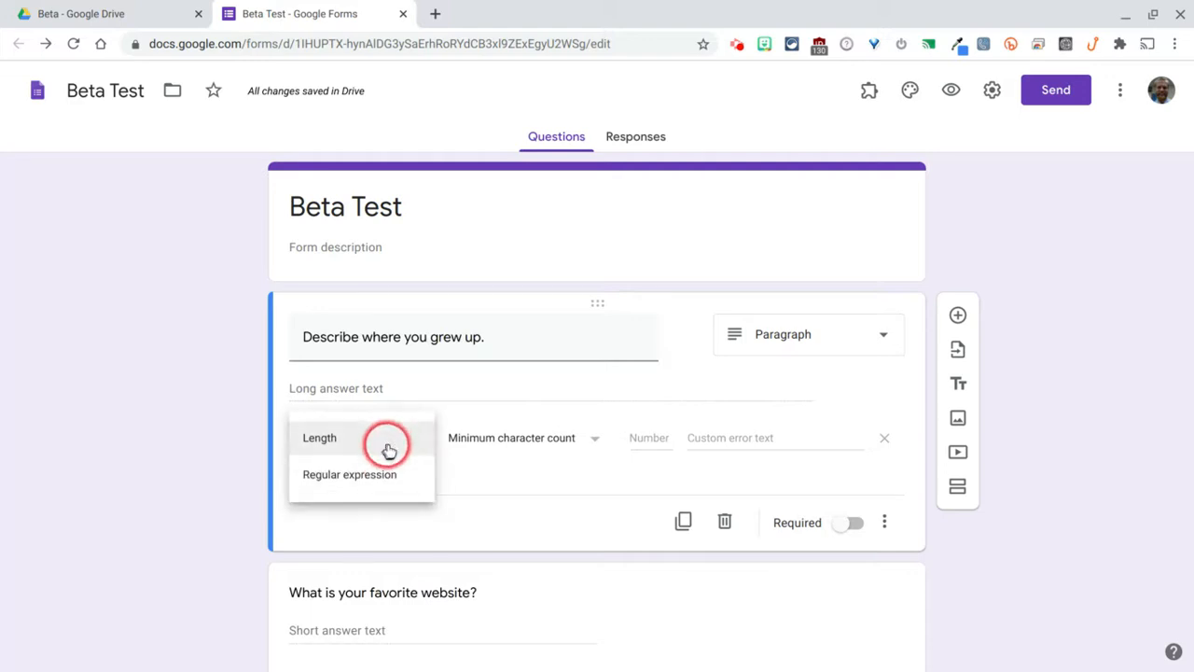
pyautogui.click(396, 482)
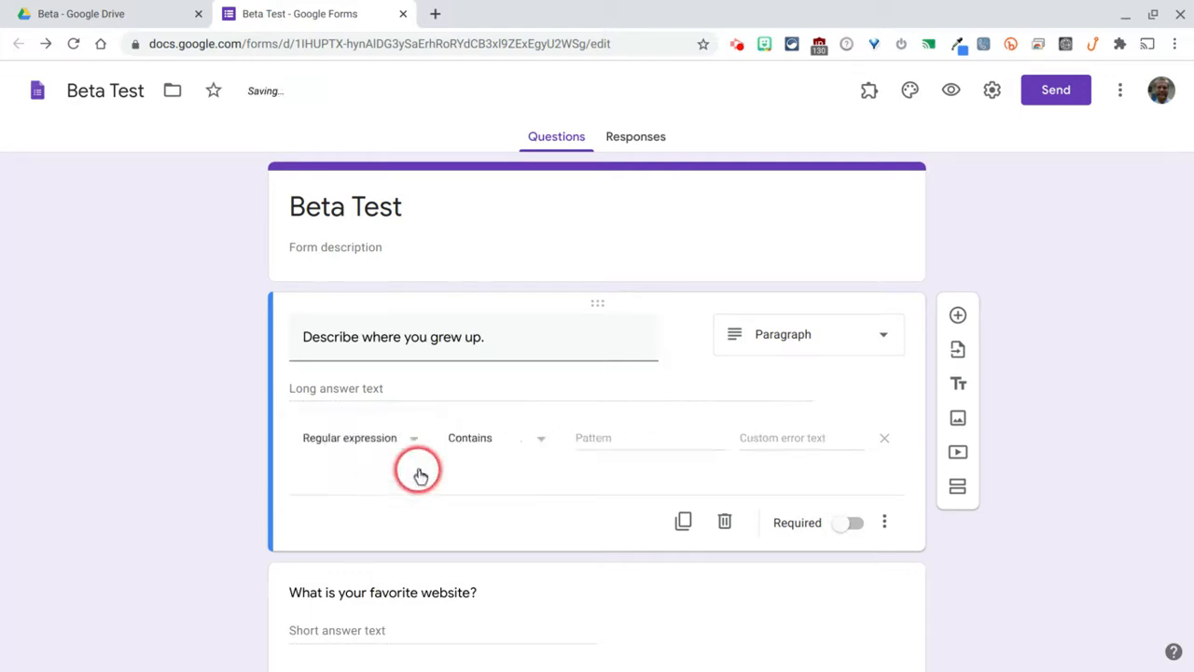
pyautogui.click(487, 440)
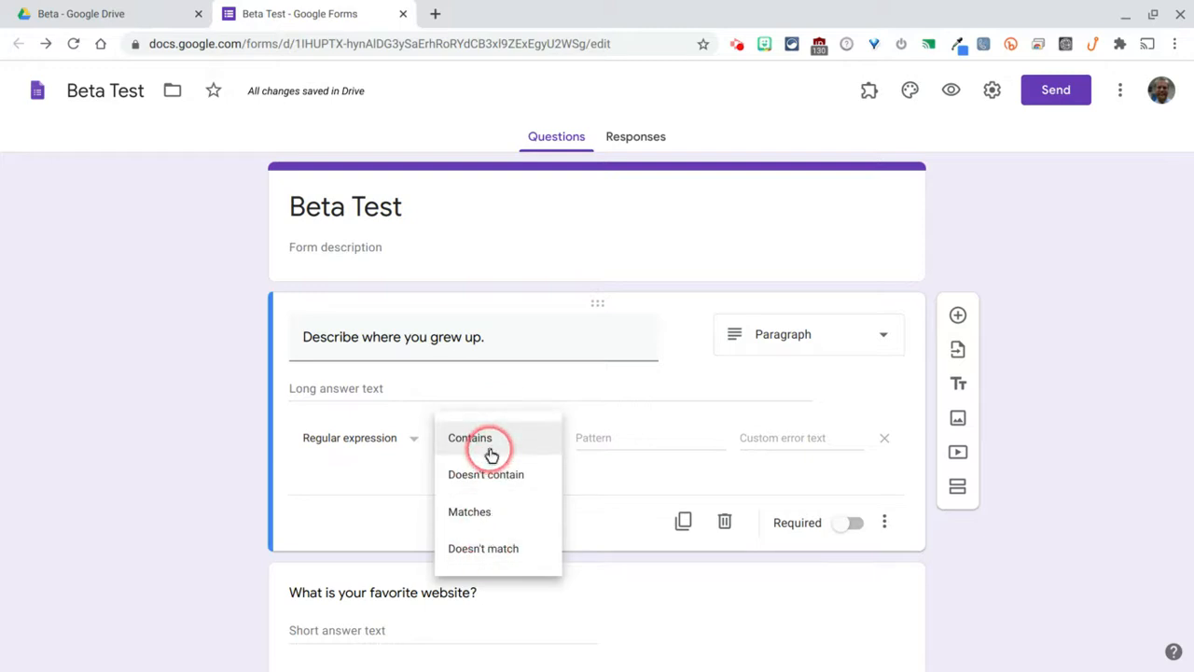
pyautogui.click(398, 436)
pyautogui.click(369, 403)
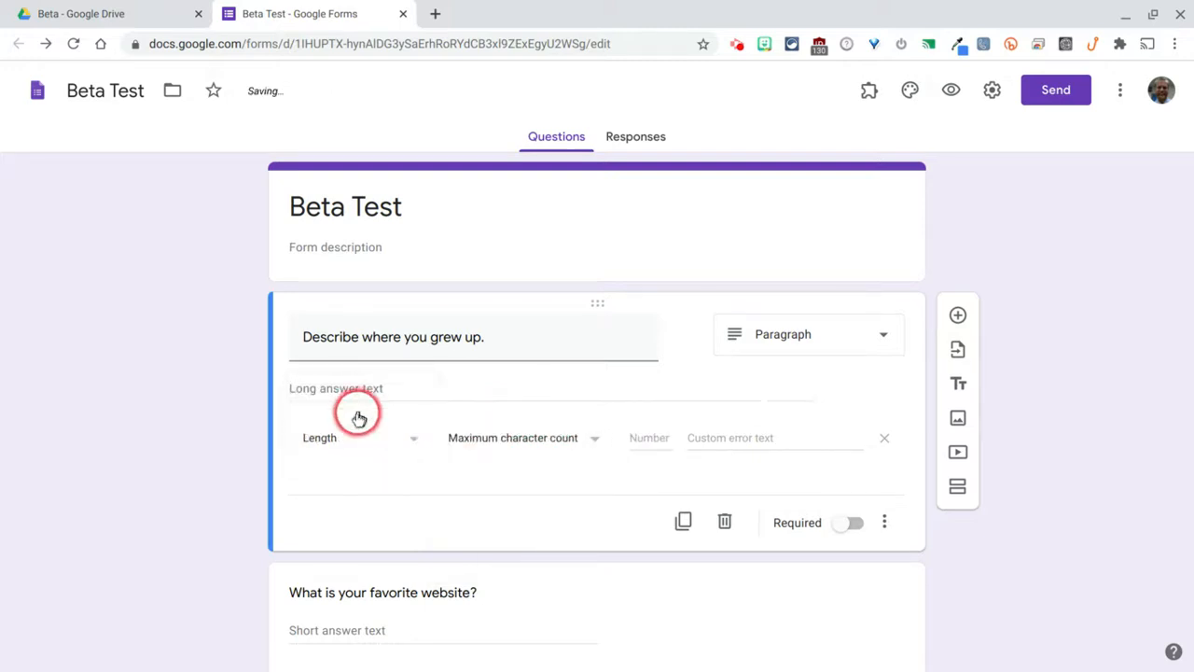
# Restrict the paragraph answer's length to a maximum character count of 200
pyautogui.click(563, 442)
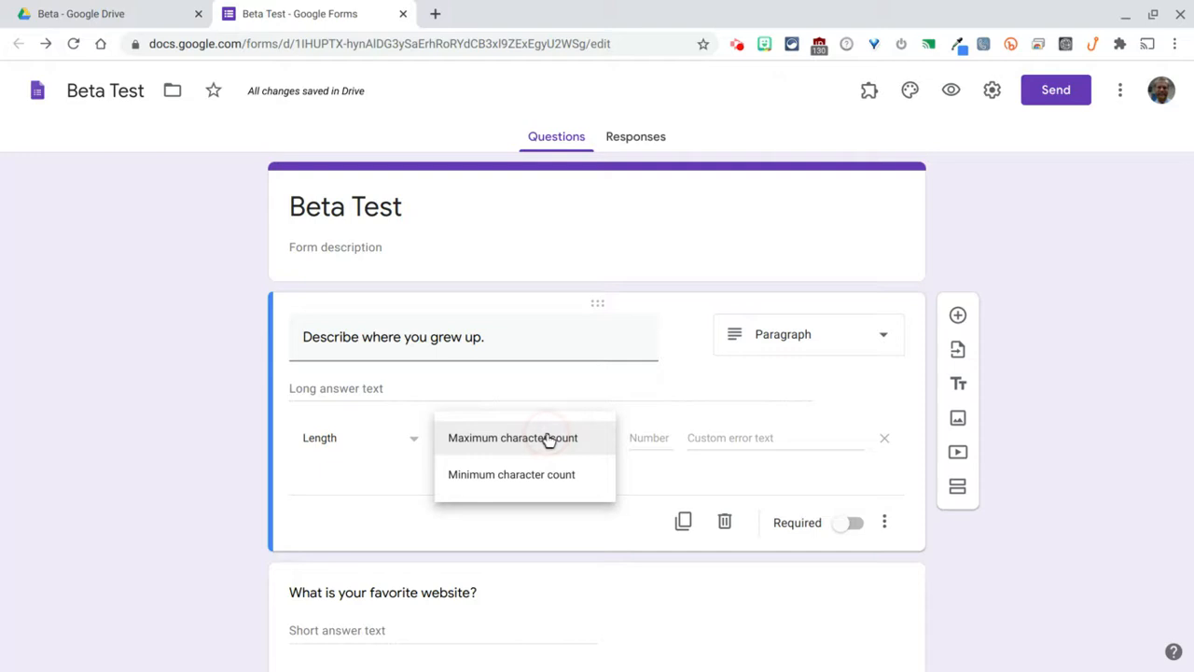
pyautogui.click(547, 438)
pyautogui.click(644, 438)
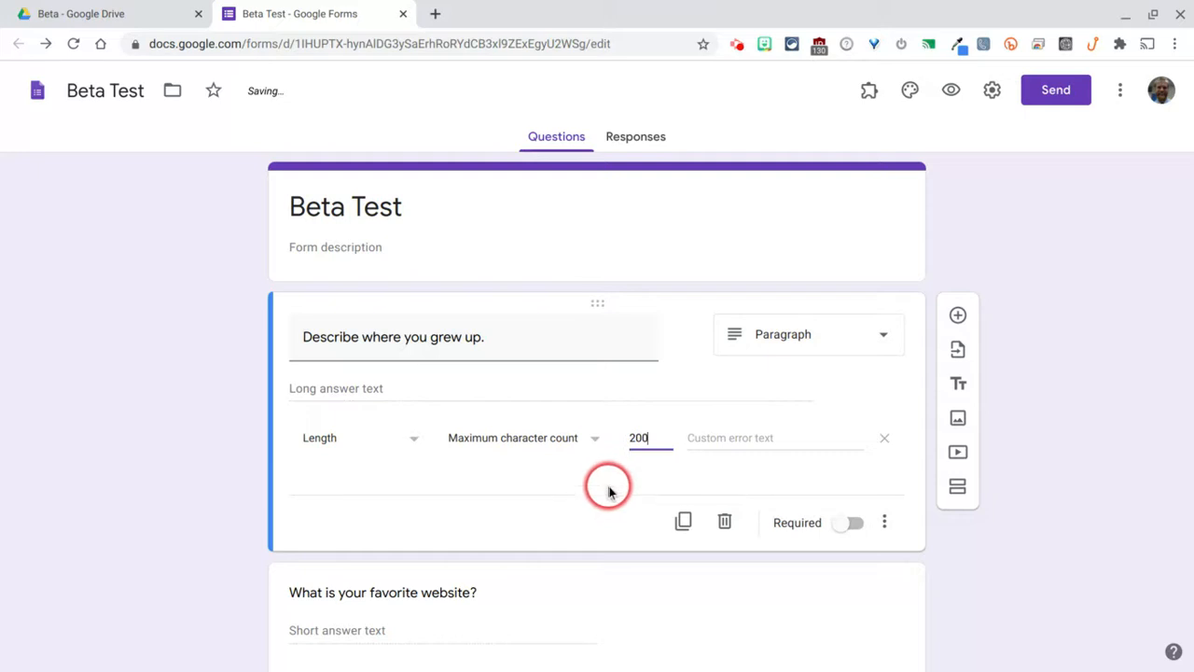
# Preview the form and test the length limit by filling the first answer with more than 200 characters of random text
pyautogui.click(949, 90)
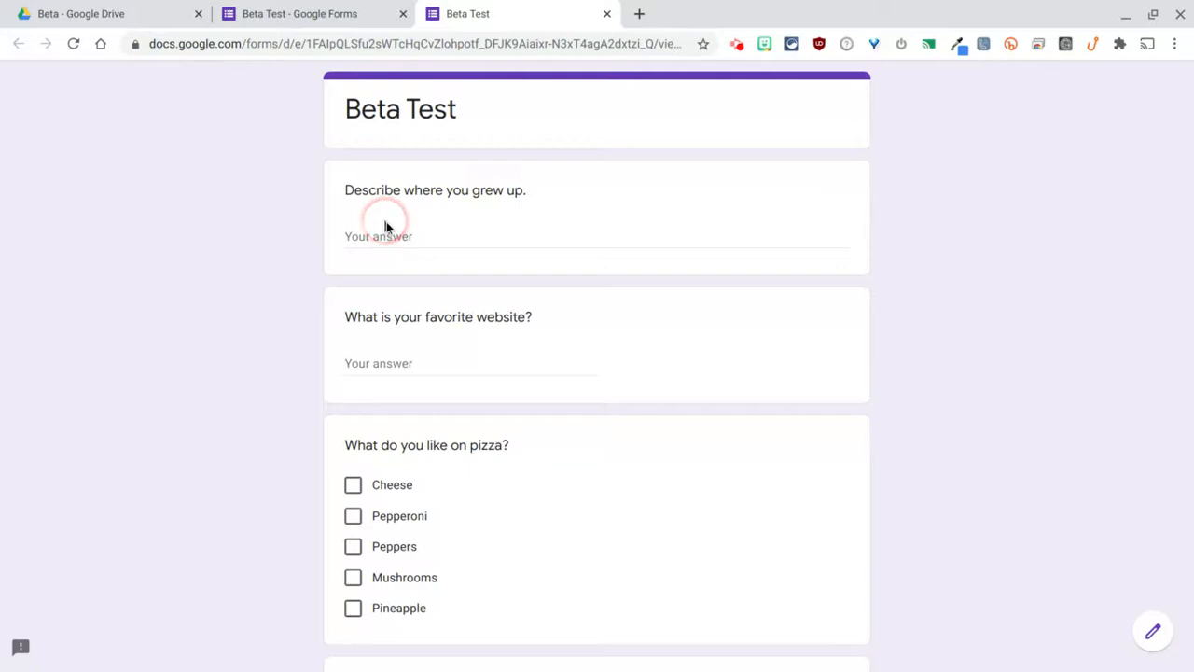
pyautogui.click(392, 234)
pyautogui.write('asdlkjflkasdjlfkasdlk')
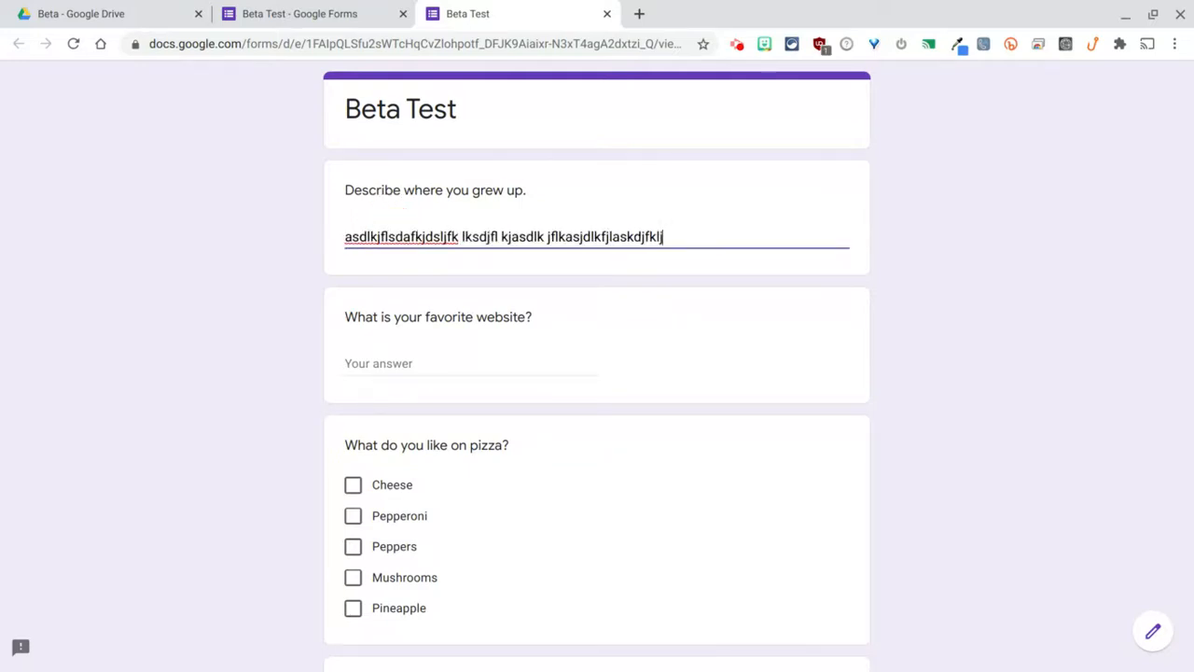
pyautogui.write('jflkjsadlkjflkasjdflkjasdlkfjladskjf')
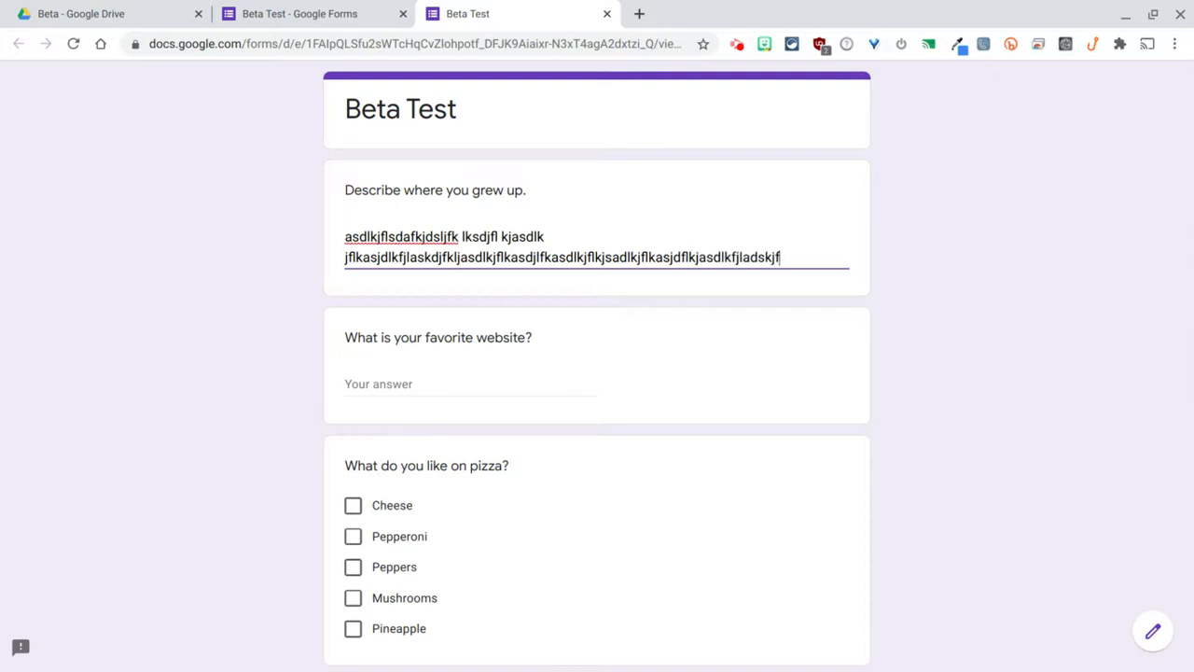
pyautogui.write('lkjadslfkjlasdkjflkdsjalkfjsdlkafjlkdsj')
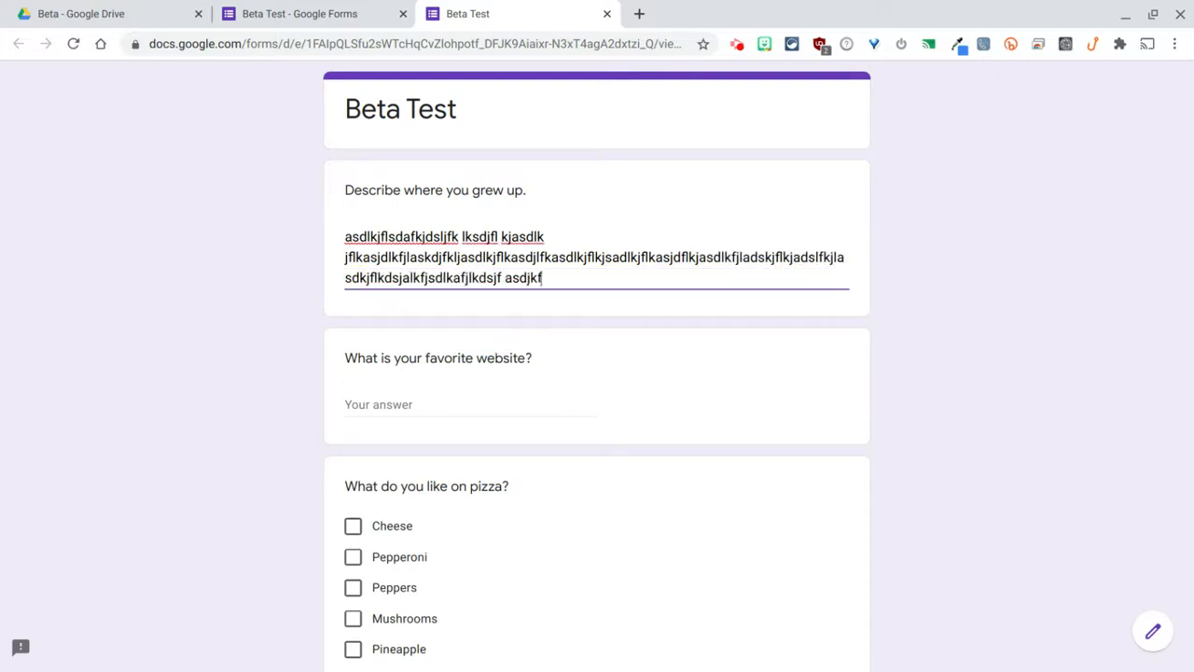
pyautogui.write('f asdjkflkjlasdfkjlasdjfklsadjflsdjfkjasldfjasdlfkjasd')
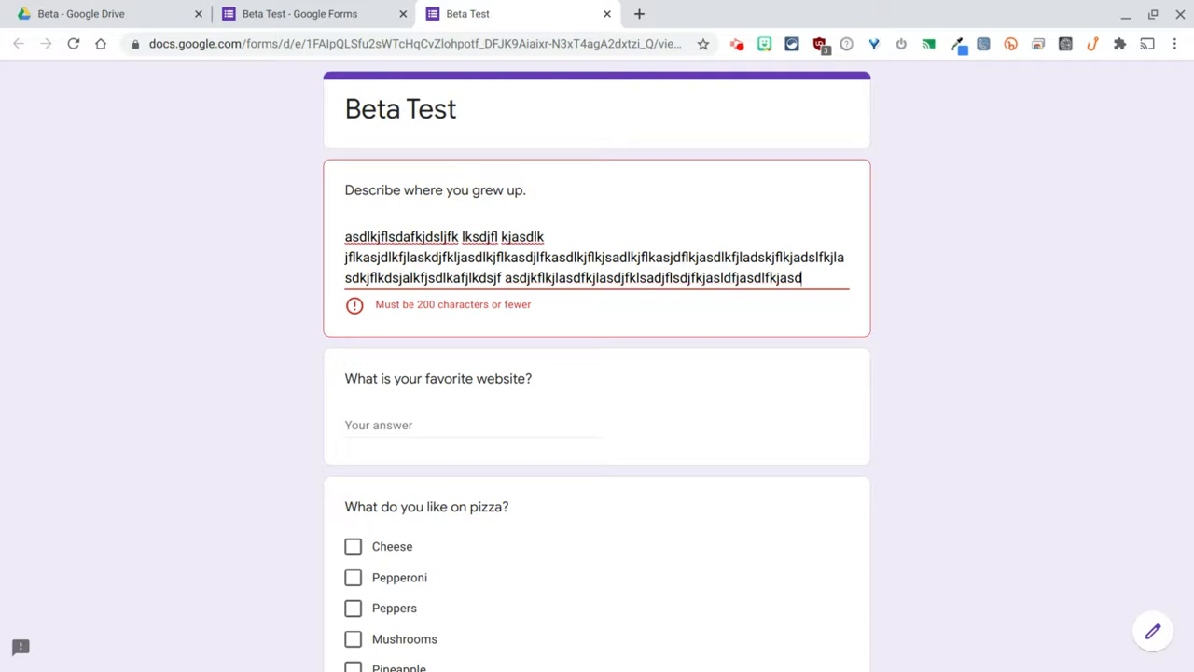
# Shorten the test answer by several characters, then close the form preview and discard the unsaved response
pyautogui.press('BackSpace')
pyautogui.press('BackSpace')
pyautogui.press('BackSpace')
pyautogui.press('BackSpace')
pyautogui.press('BackSpace')
pyautogui.press('BackSpace')
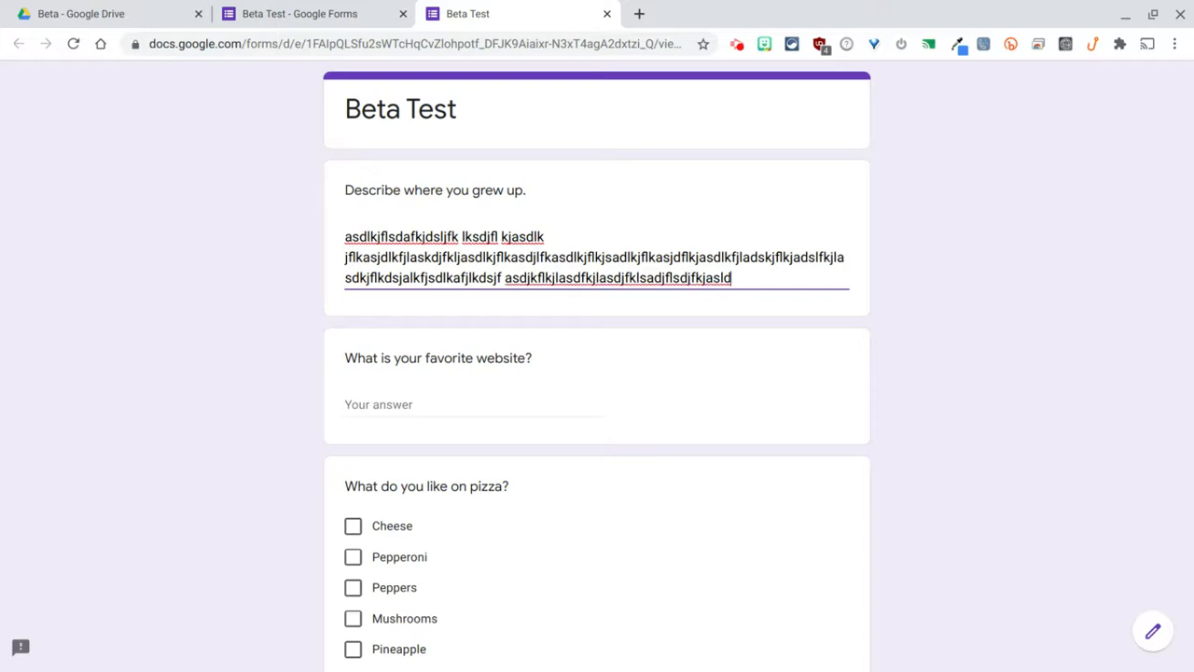
pyautogui.hotkey('ctrl', 'w')
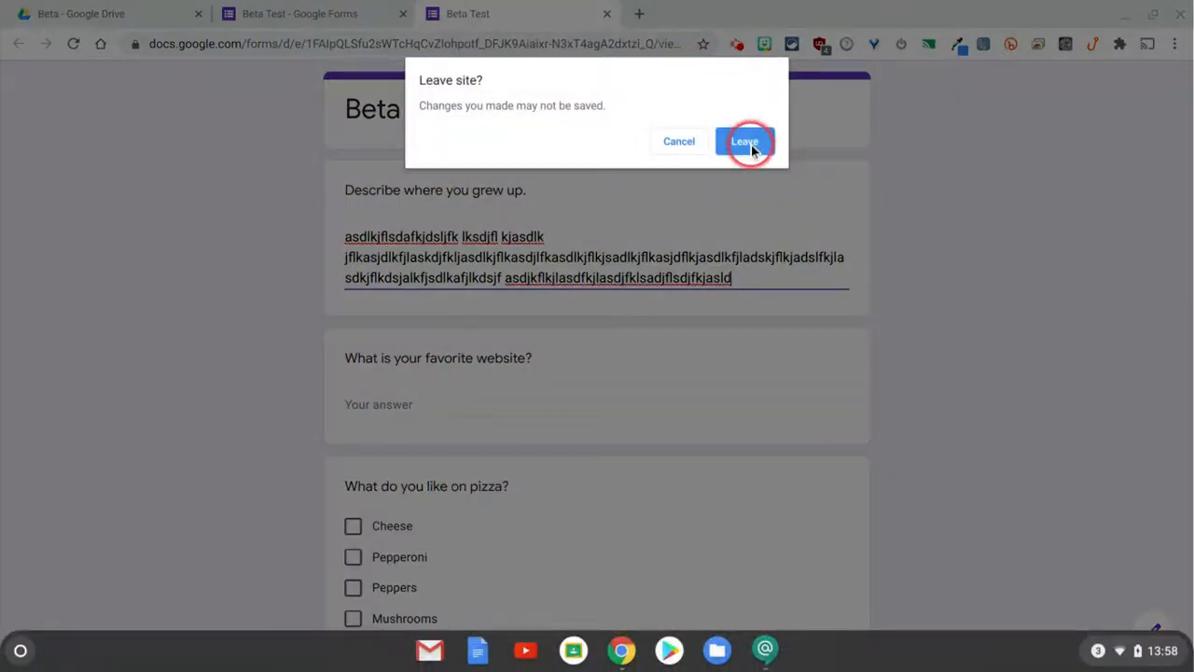
pyautogui.click(746, 142)
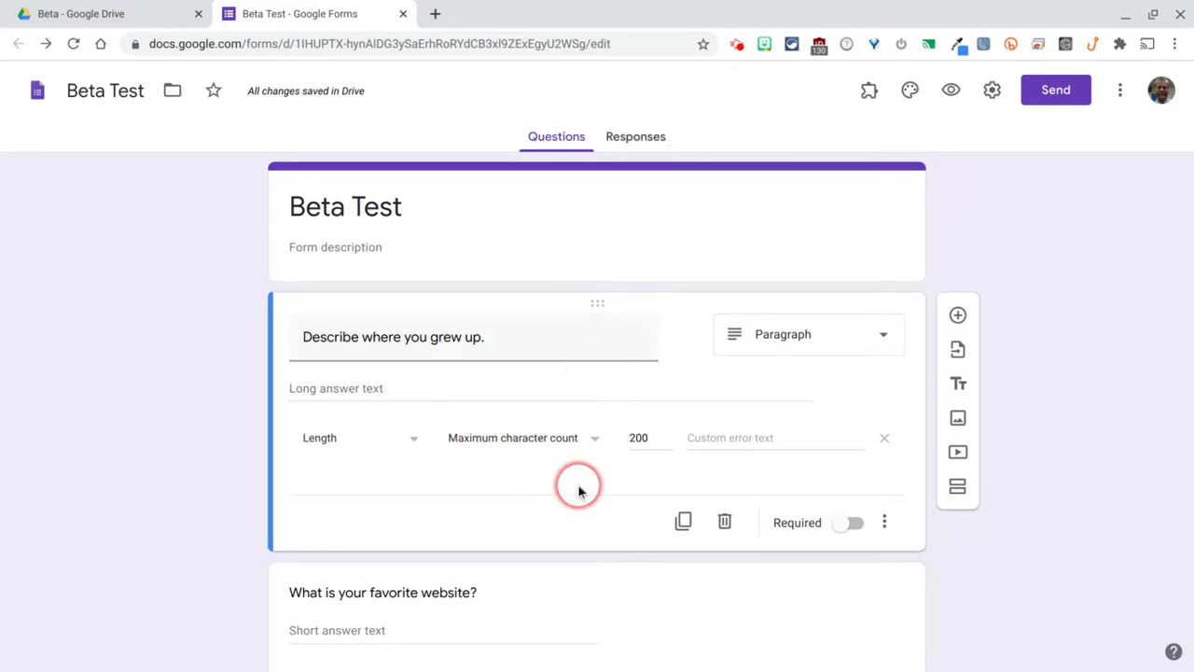
# Add the description "Max Char Count = 200" to the first question and check it in the form preview
pyautogui.click(886, 522)
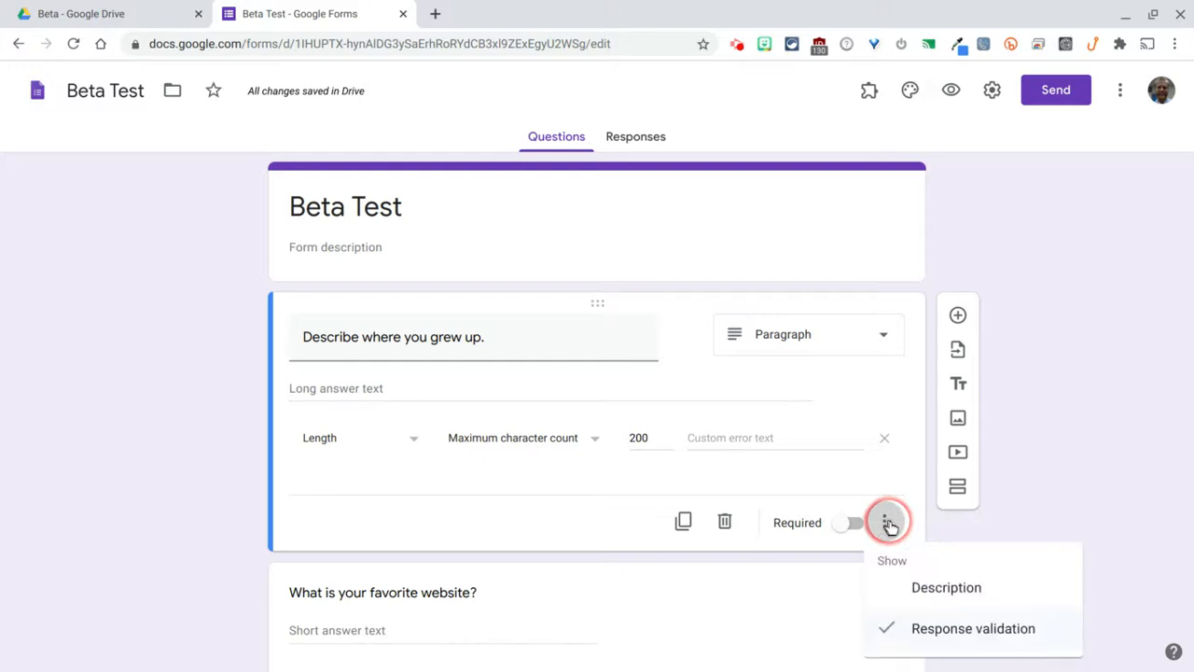
pyautogui.click(920, 587)
pyautogui.click(341, 386)
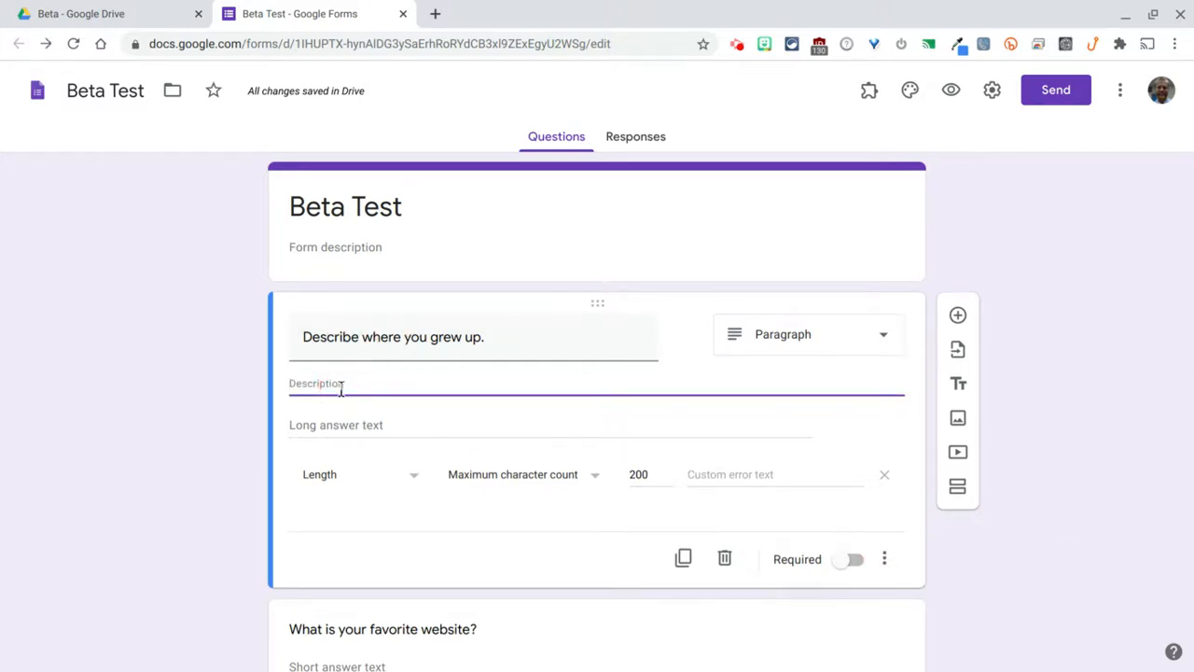
pyautogui.write('Max Char Count = 200')
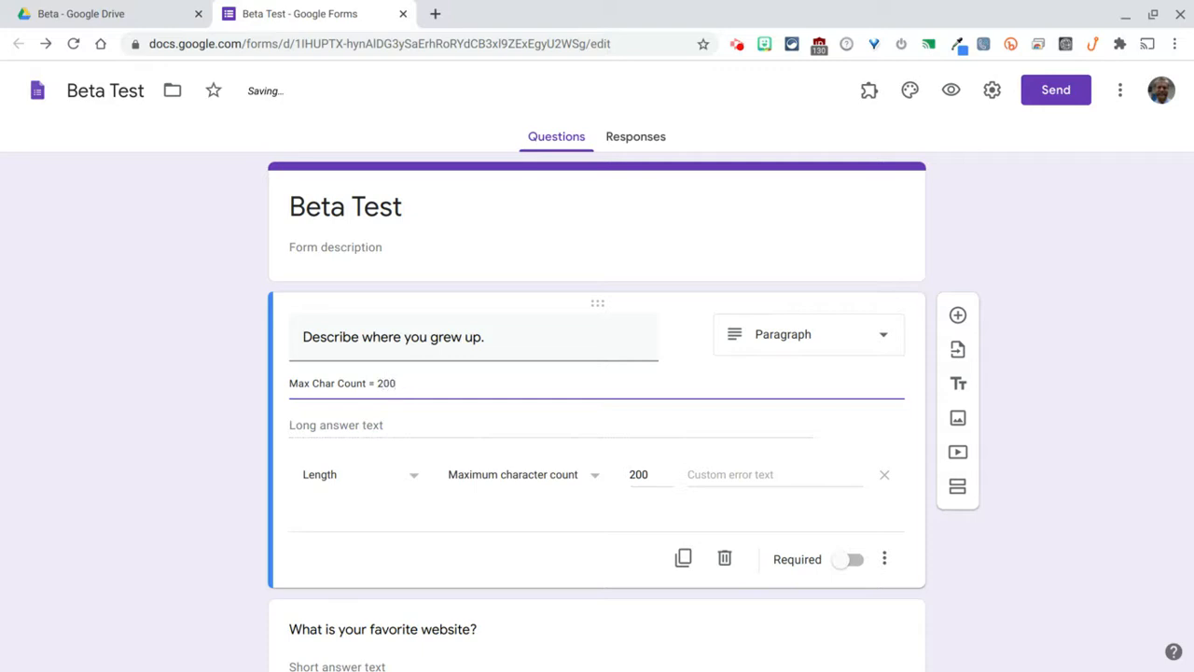
pyautogui.click(950, 92)
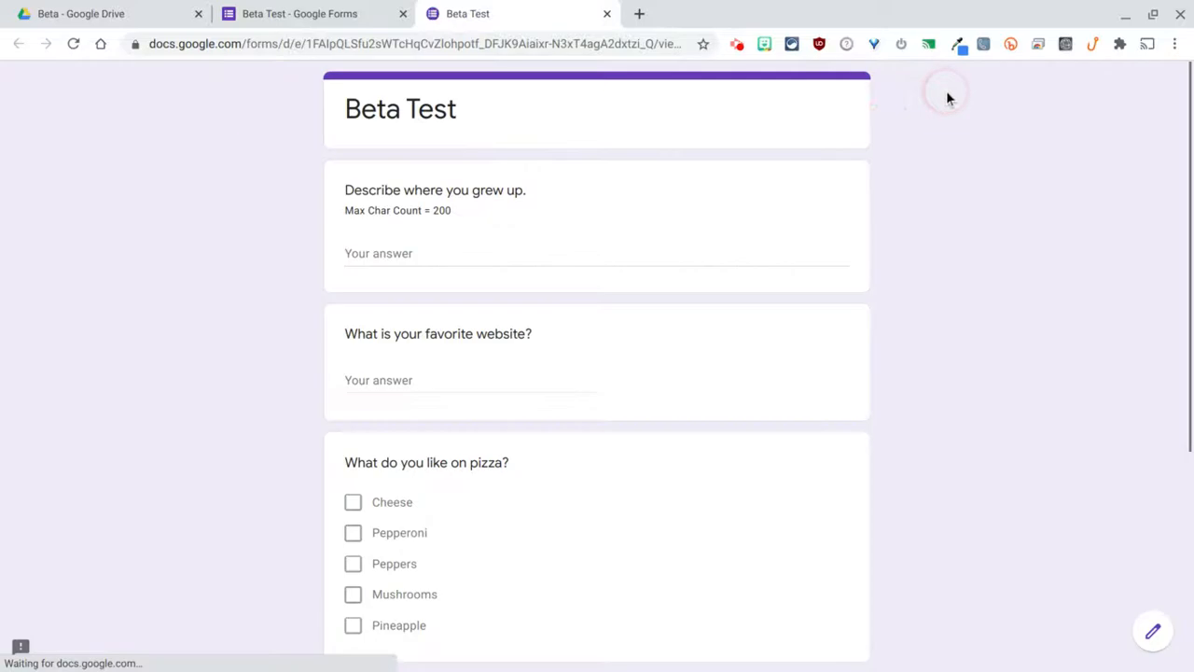
pyautogui.click(607, 14)
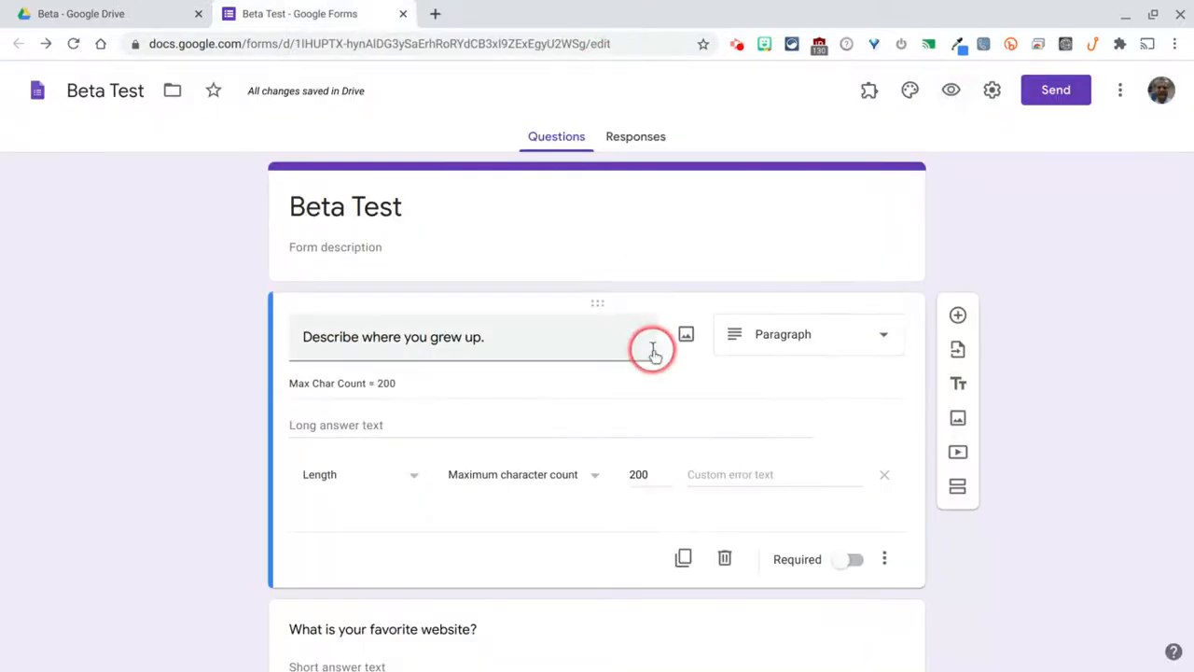
# Turn on response validation for the "What is your favorite website?" short-answer question
pyautogui.scroll(-4, 653, 349)
pyautogui.click(653, 349)
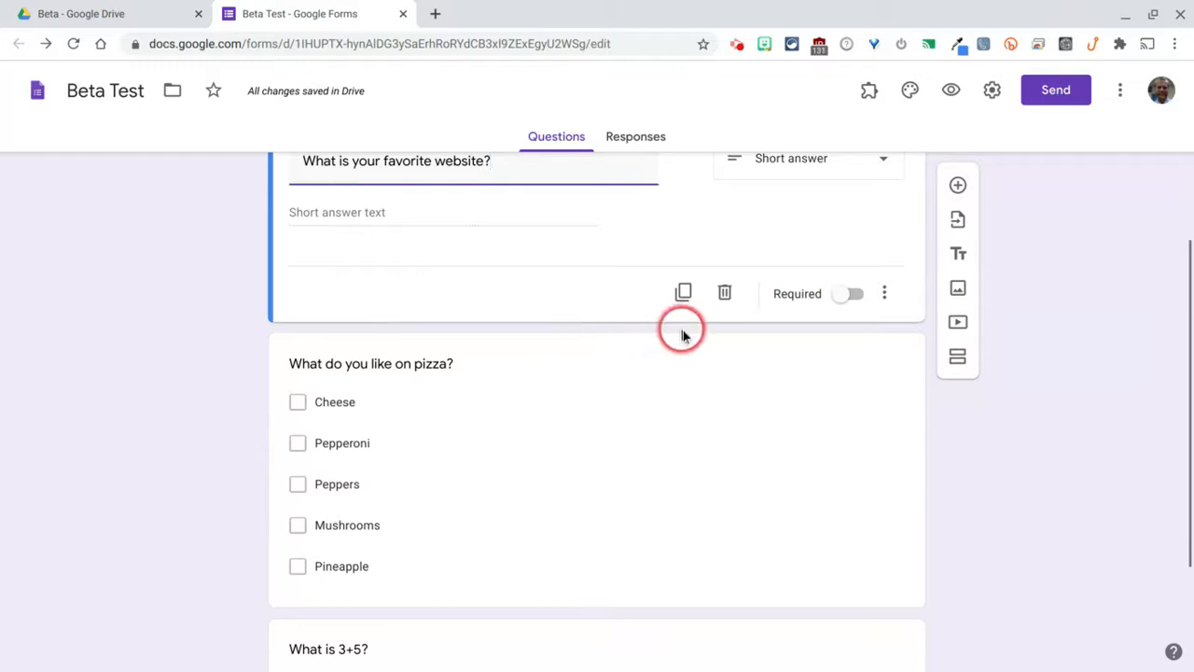
pyautogui.scroll(4, 680, 333)
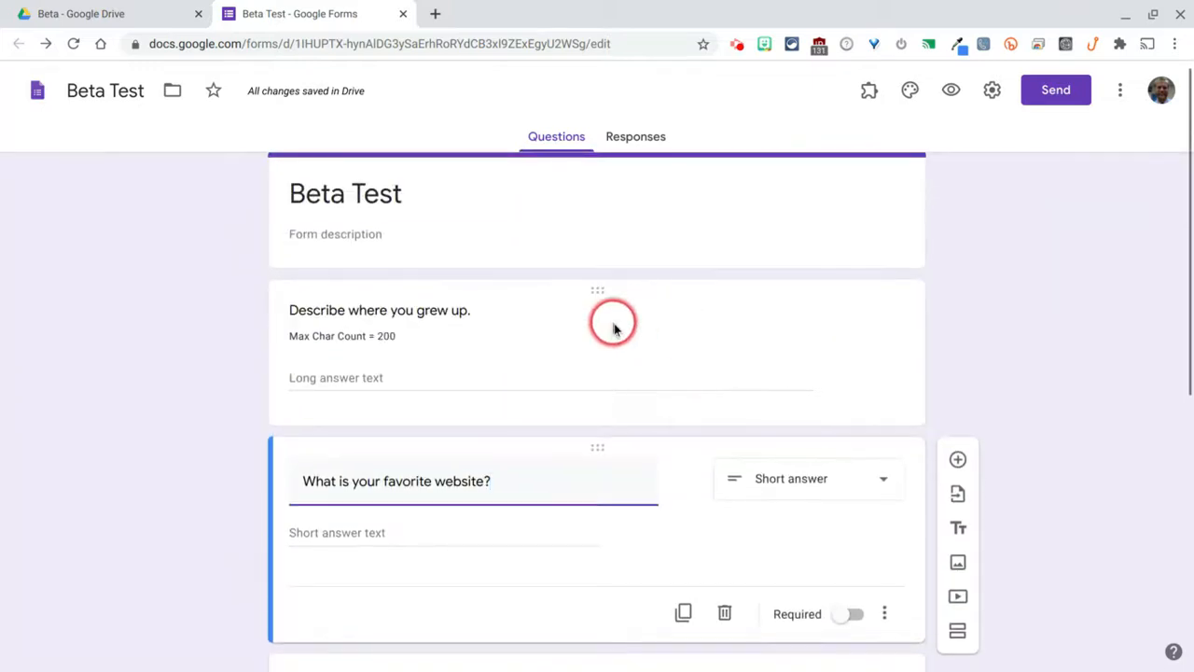
pyautogui.scroll(-1, 737, 504)
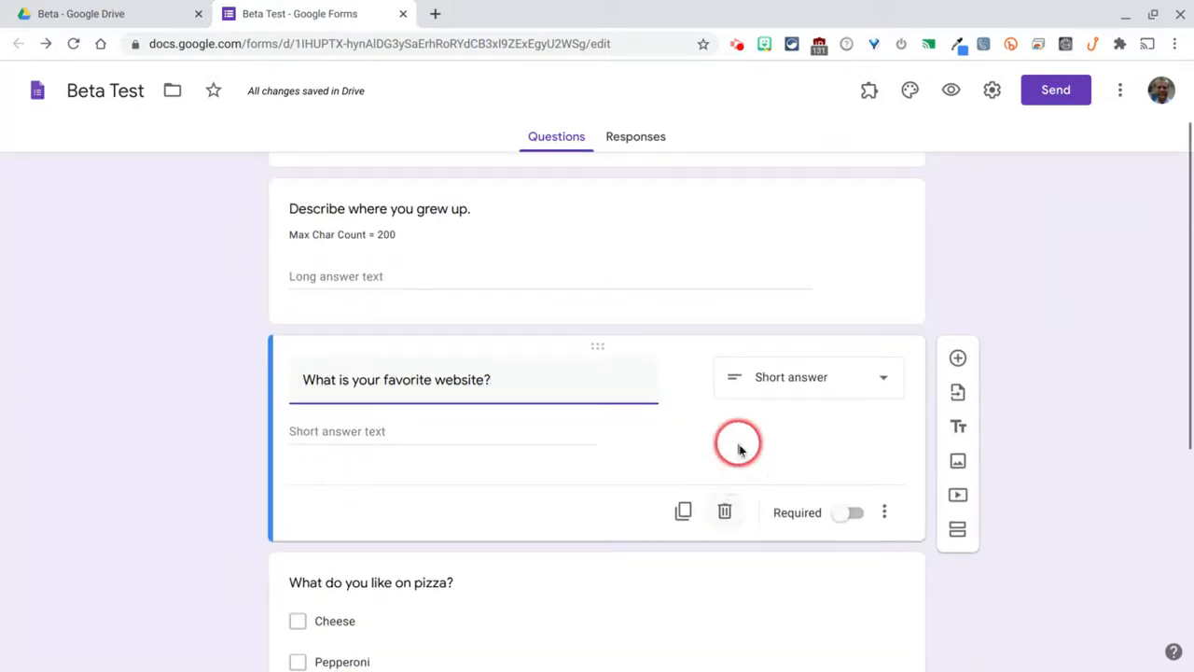
pyautogui.click(886, 512)
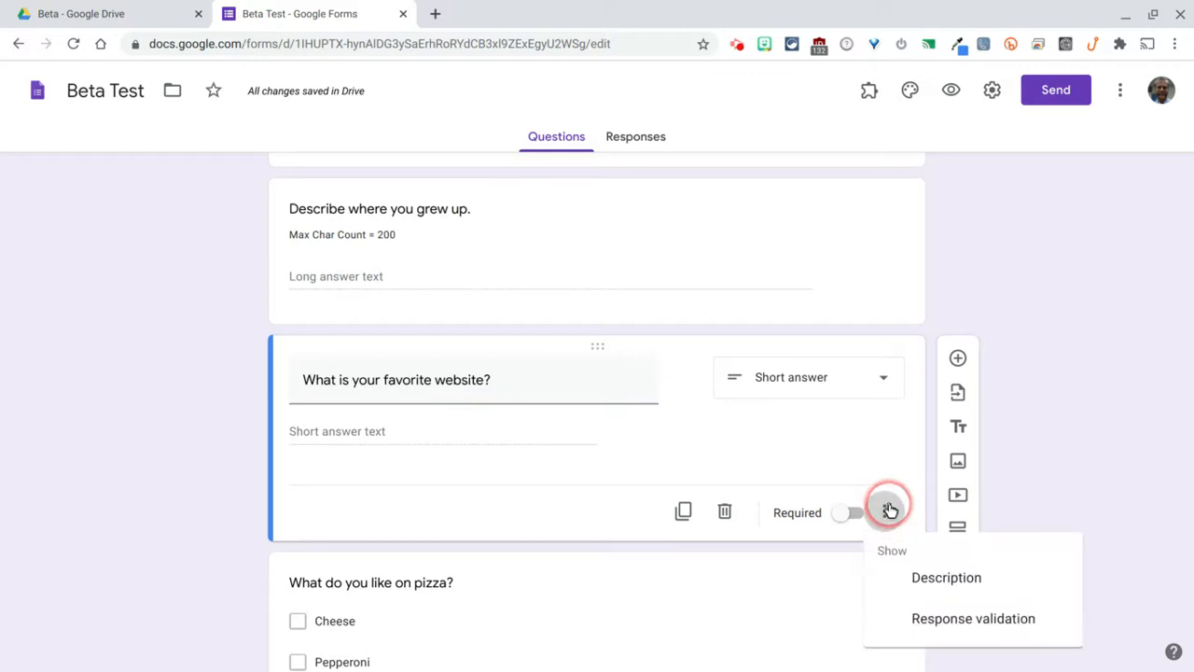
pyautogui.click(914, 621)
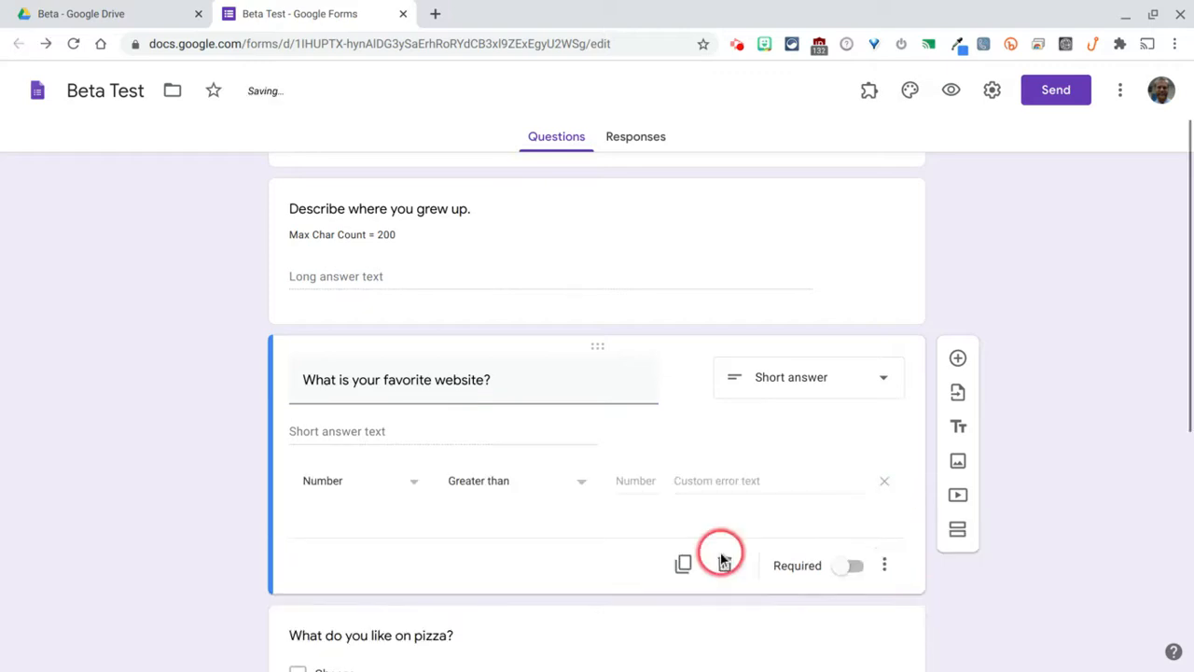
# Set the favorite website question's validation type to Text with the URL condition
pyautogui.scroll(-1, 261, 458)
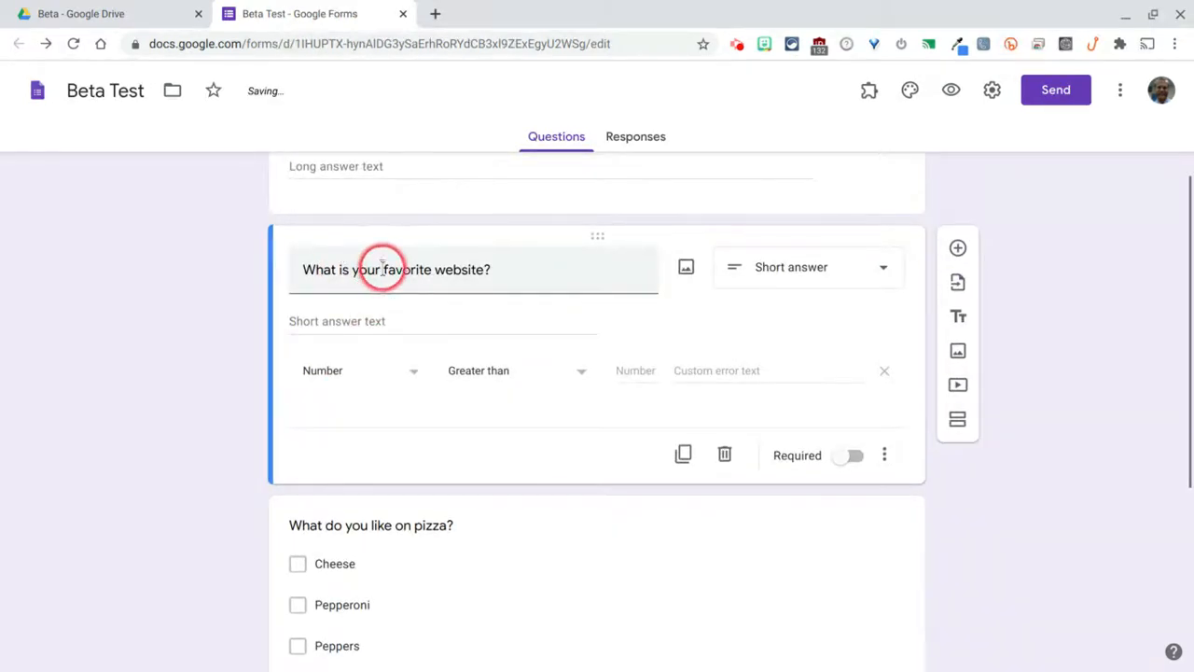
pyautogui.click(416, 375)
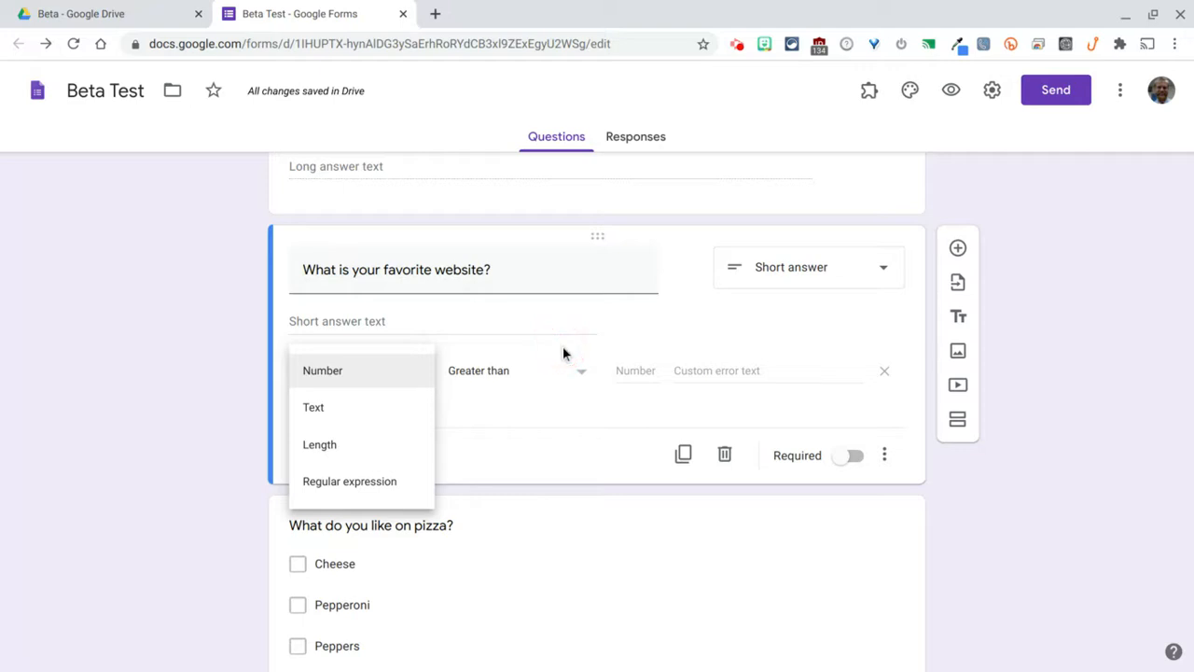
pyautogui.click(315, 406)
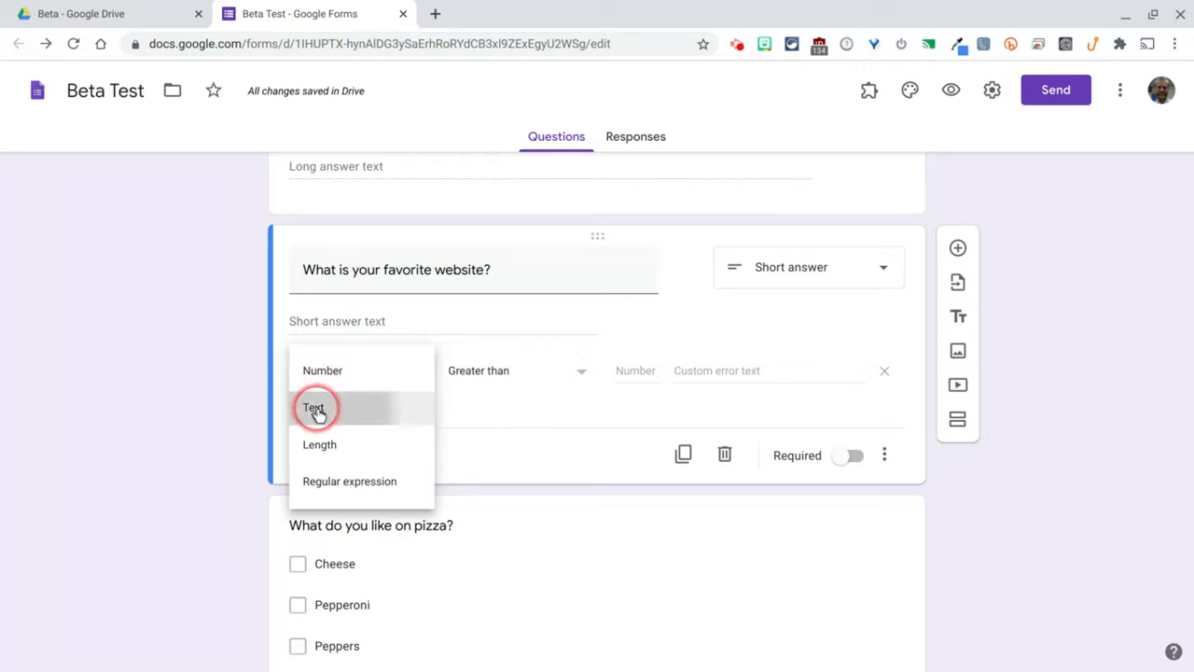
pyautogui.click(495, 378)
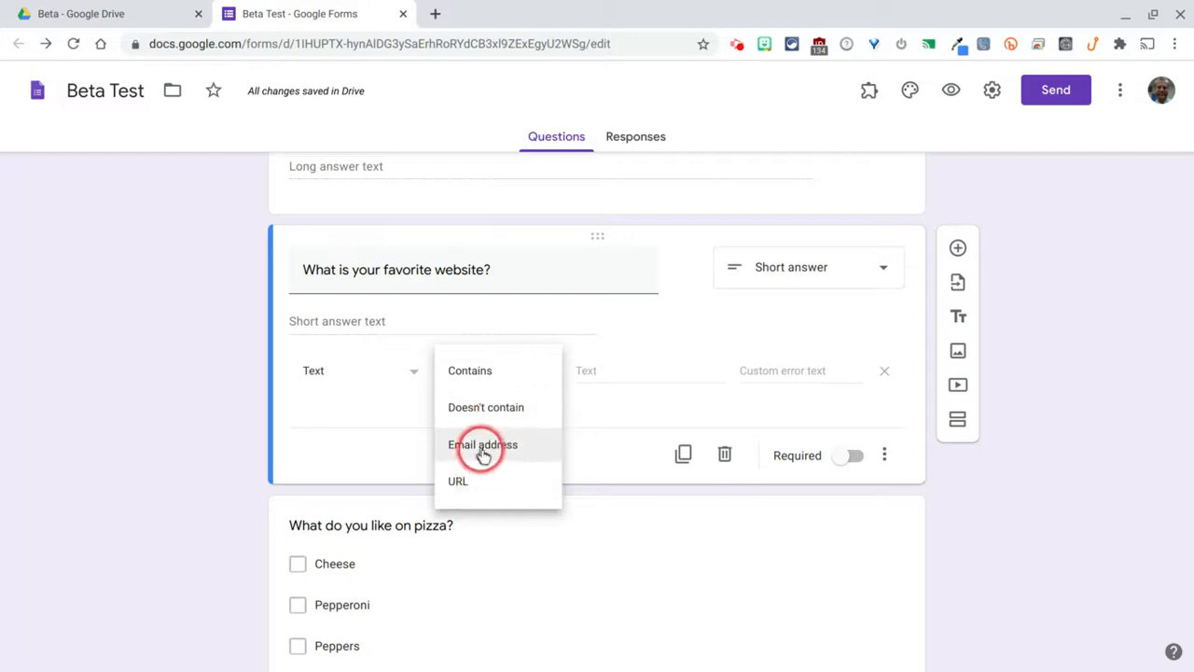
pyautogui.click(481, 483)
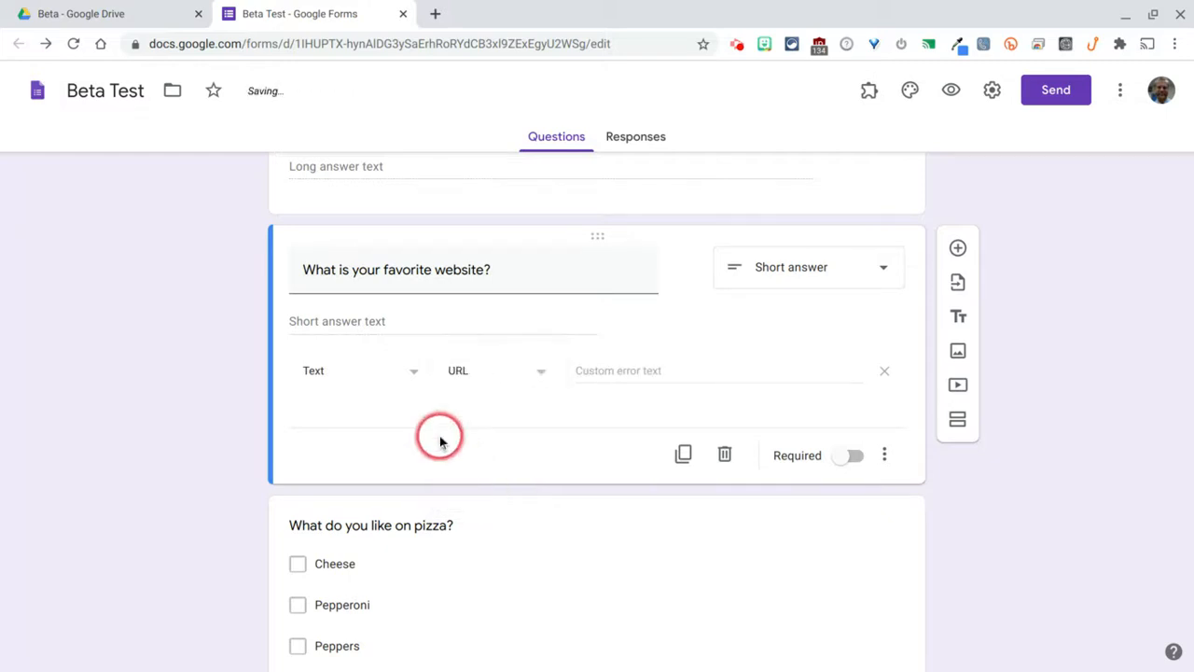
pyautogui.click(415, 370)
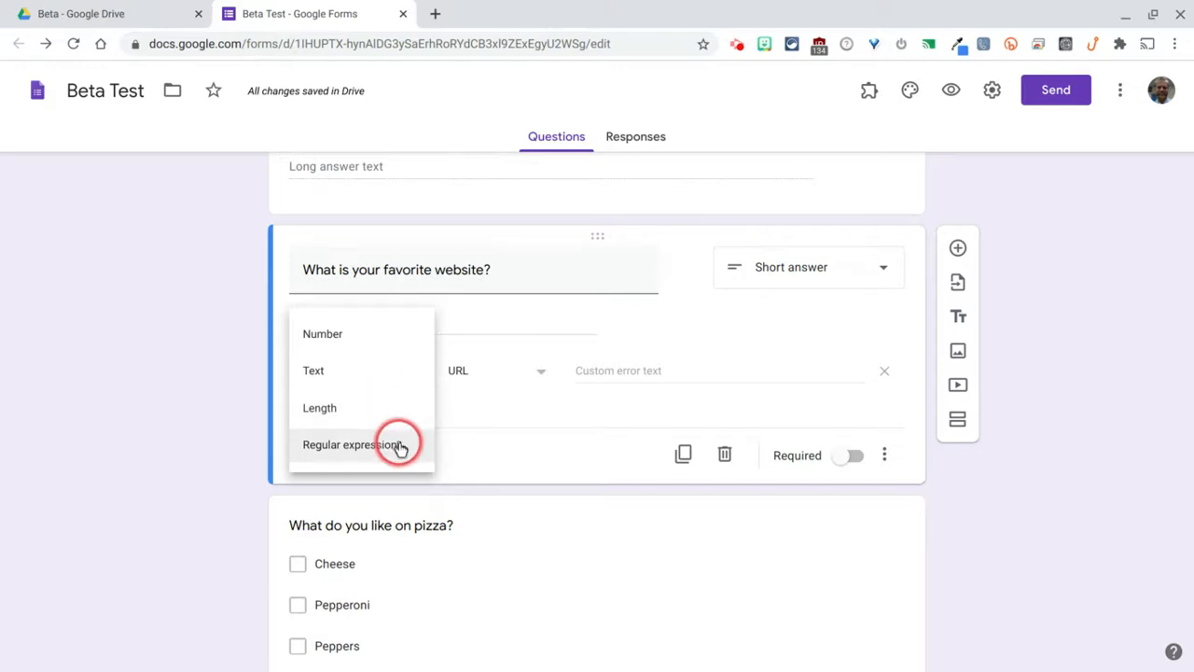
pyautogui.click(484, 405)
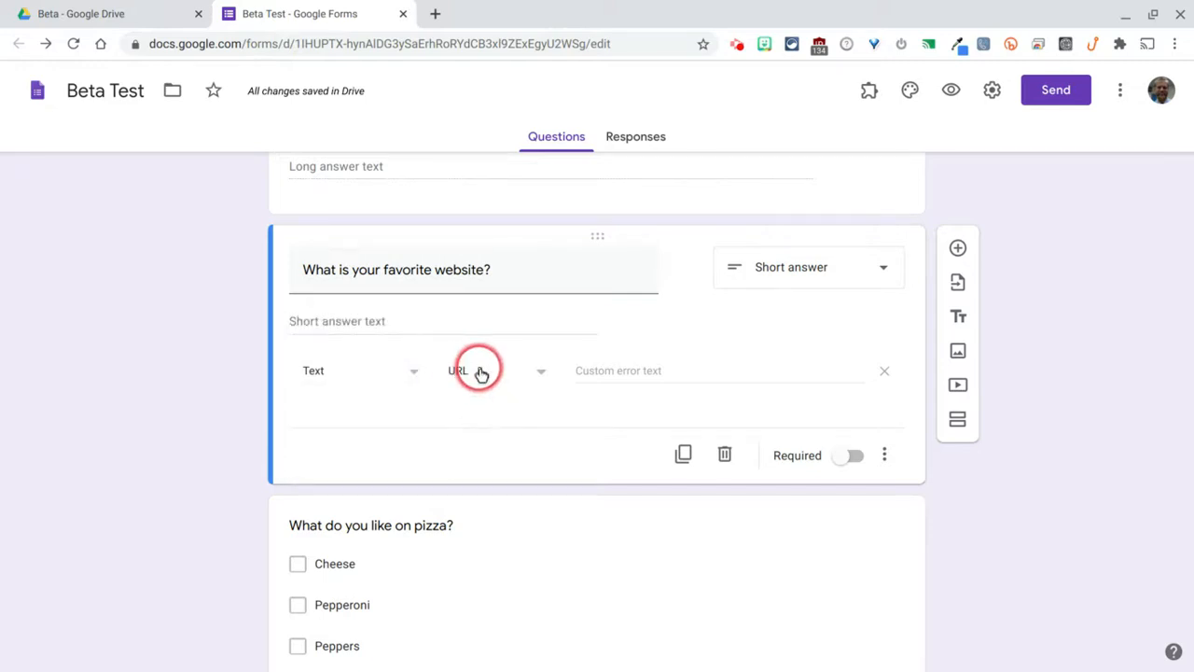
# Preview the form and test the URL validation by entering "scmath.org" as the favorite website
pyautogui.click(954, 90)
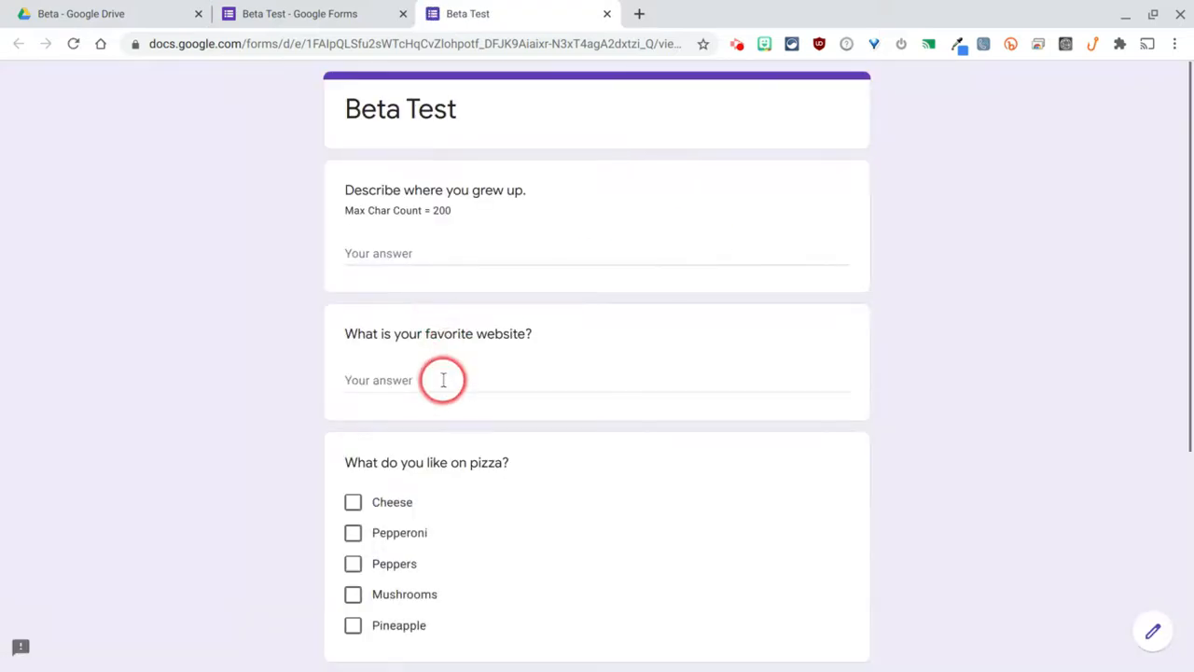
pyautogui.click(443, 380)
pyautogui.write('scmath.org')
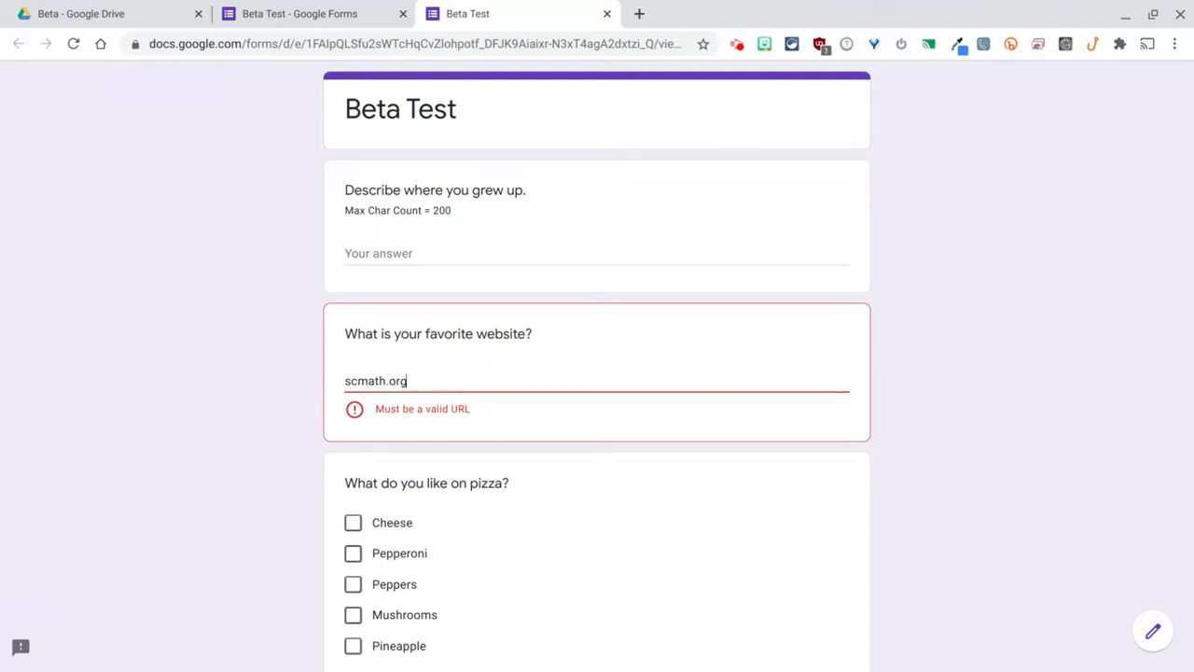
pyautogui.click(346, 380)
pyautogui.write('h')
pyautogui.write('ttps')
pyautogui.write('://www.')
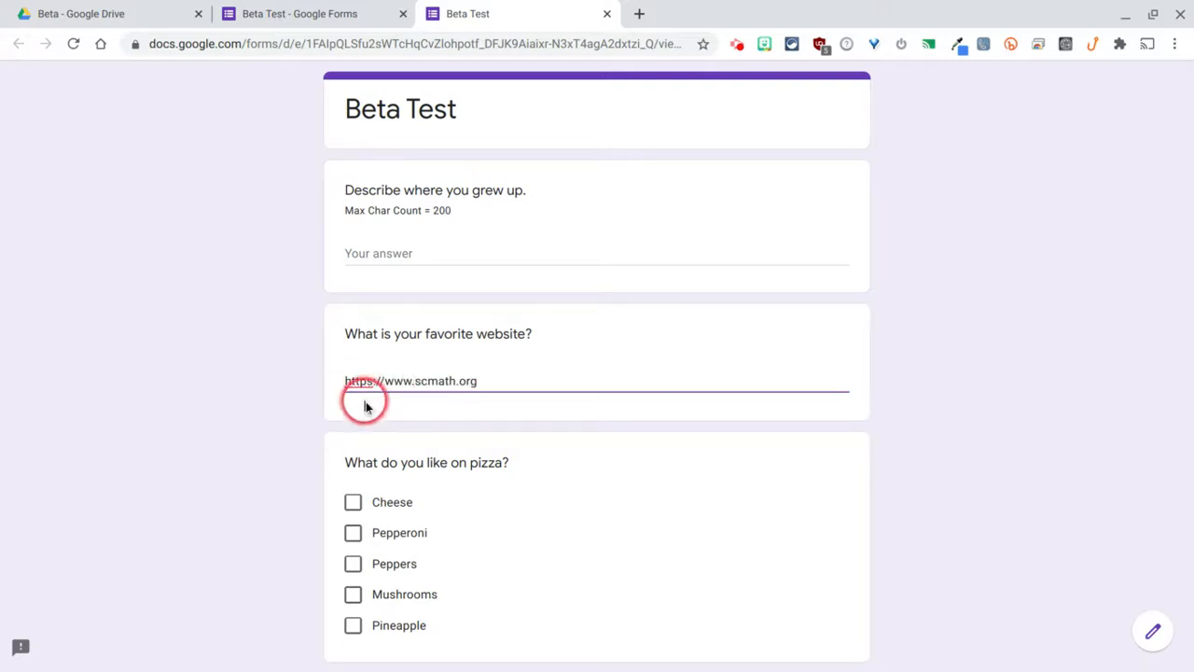
pyautogui.click(365, 406)
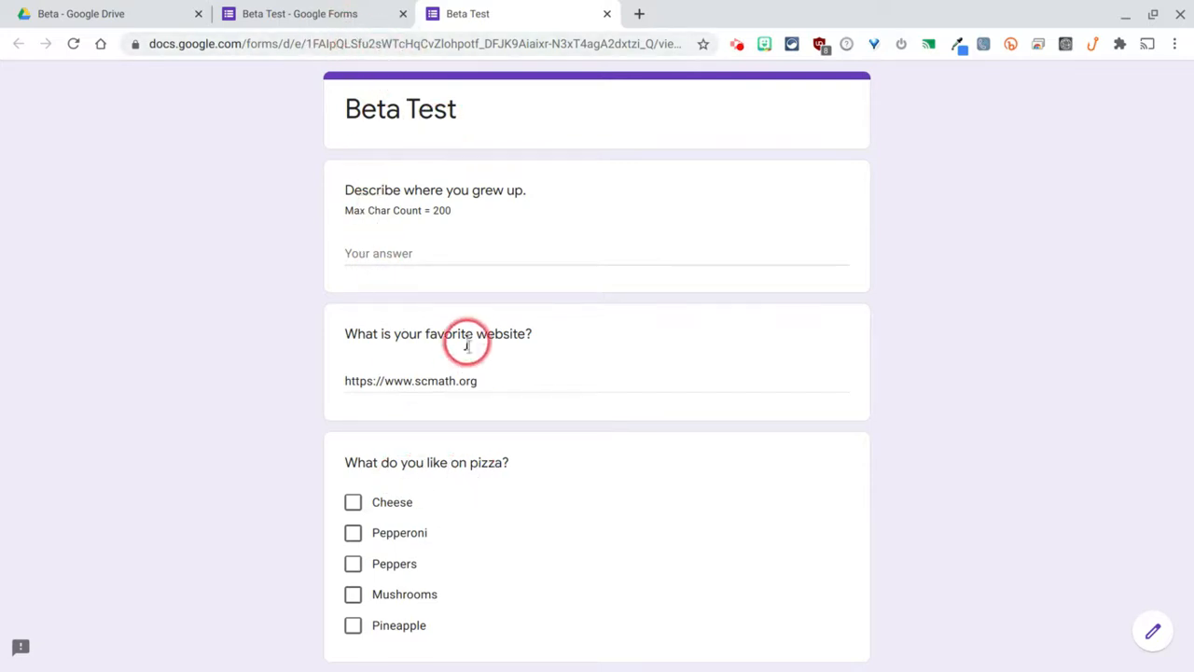
pyautogui.click(607, 17)
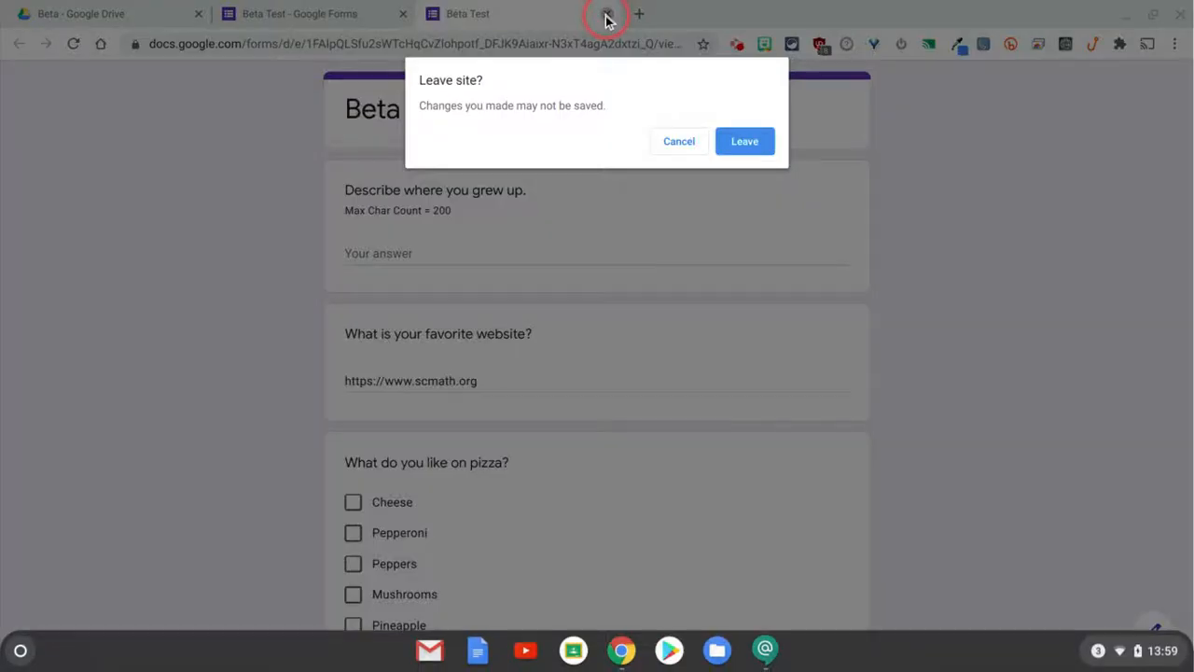
pyautogui.click(737, 140)
# Select the "What do you like on pizza?" checkbox question and examine its additional options, including response validation and shuffle option order
pyautogui.scroll(-3, 724, 438)
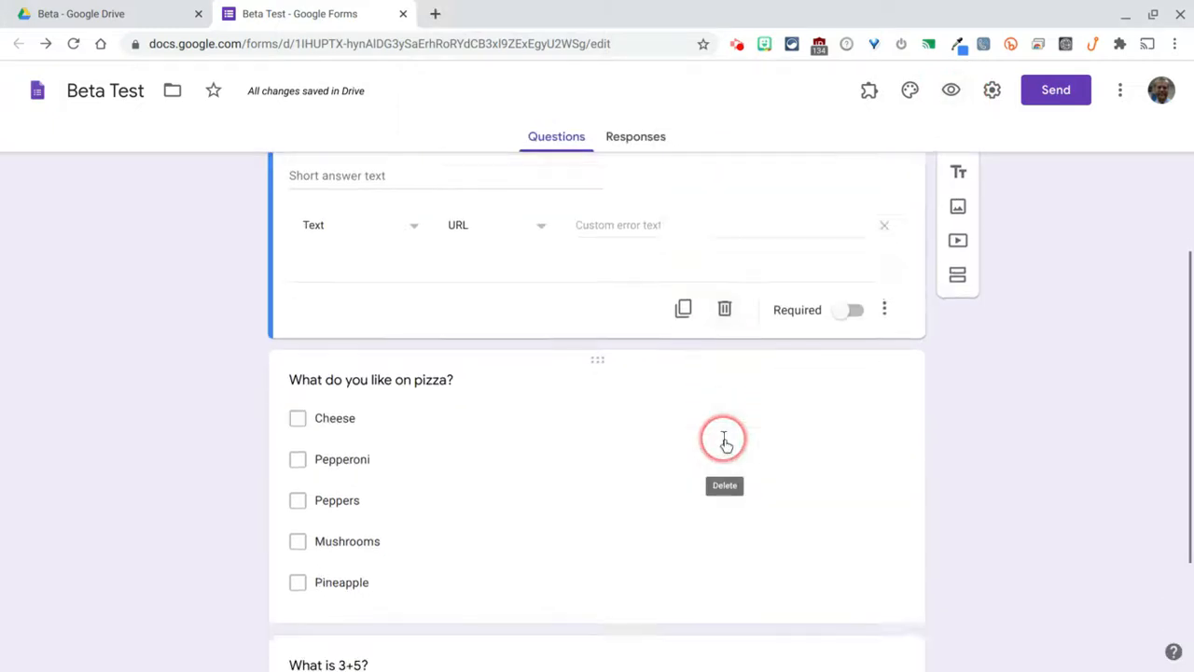
pyautogui.click(690, 446)
pyautogui.scroll(2, 671, 426)
pyautogui.scroll(-1, 672, 426)
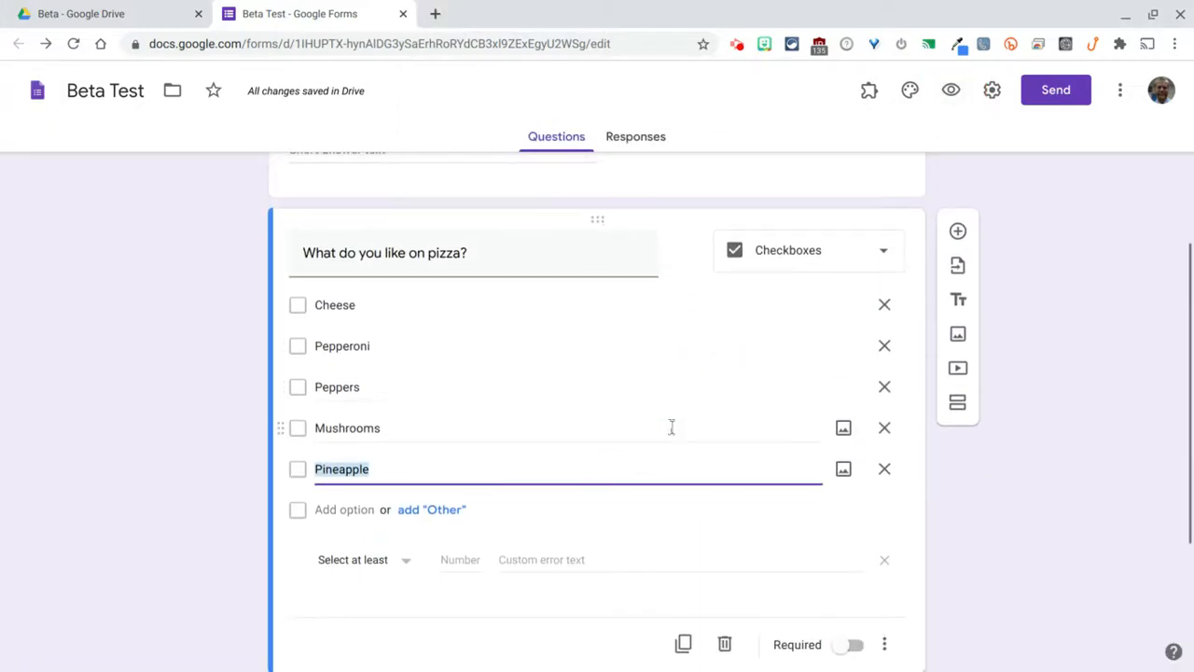
pyautogui.click(877, 640)
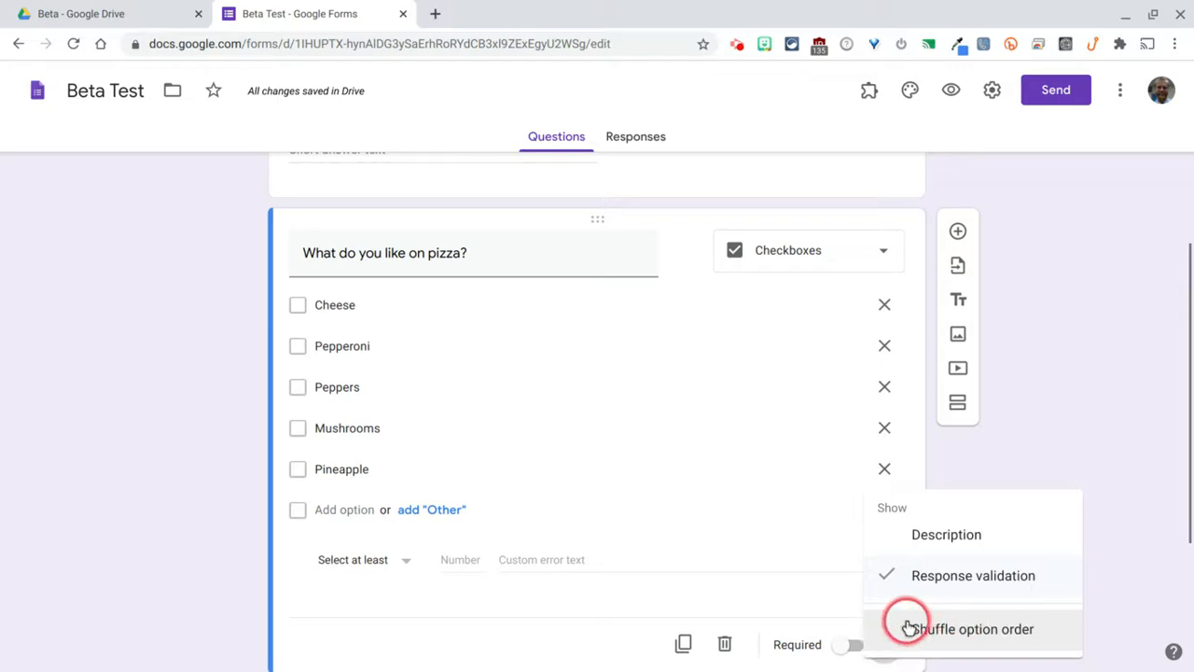
pyautogui.scroll(-1, 952, 625)
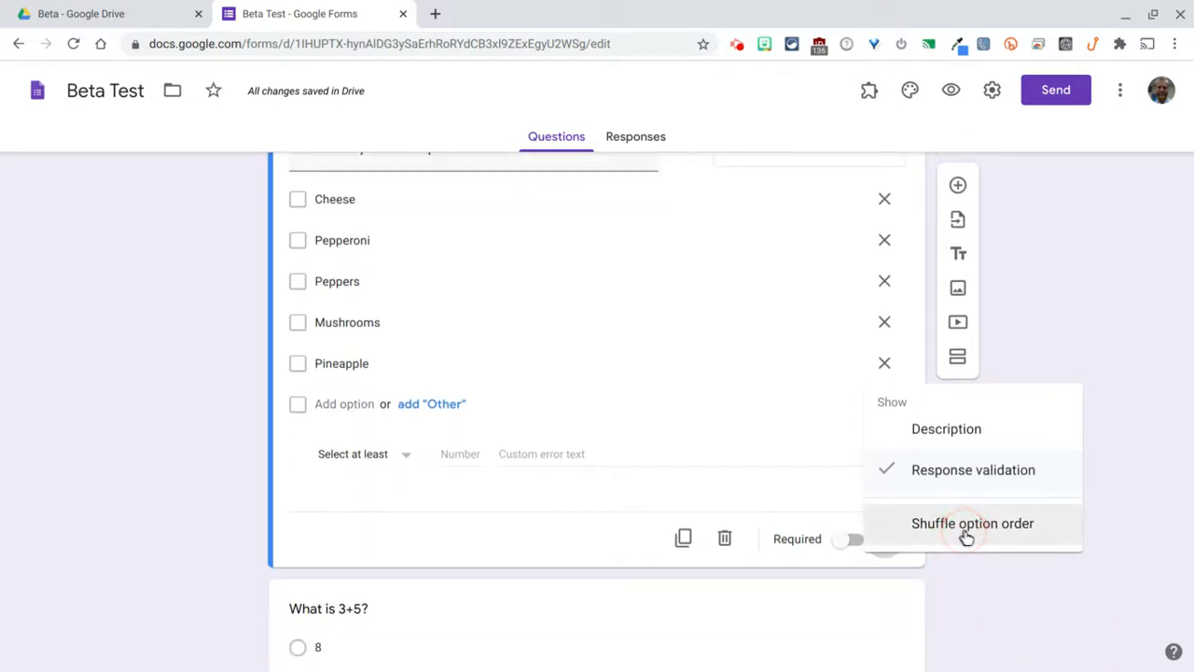
pyautogui.scroll(-2, 1064, 541)
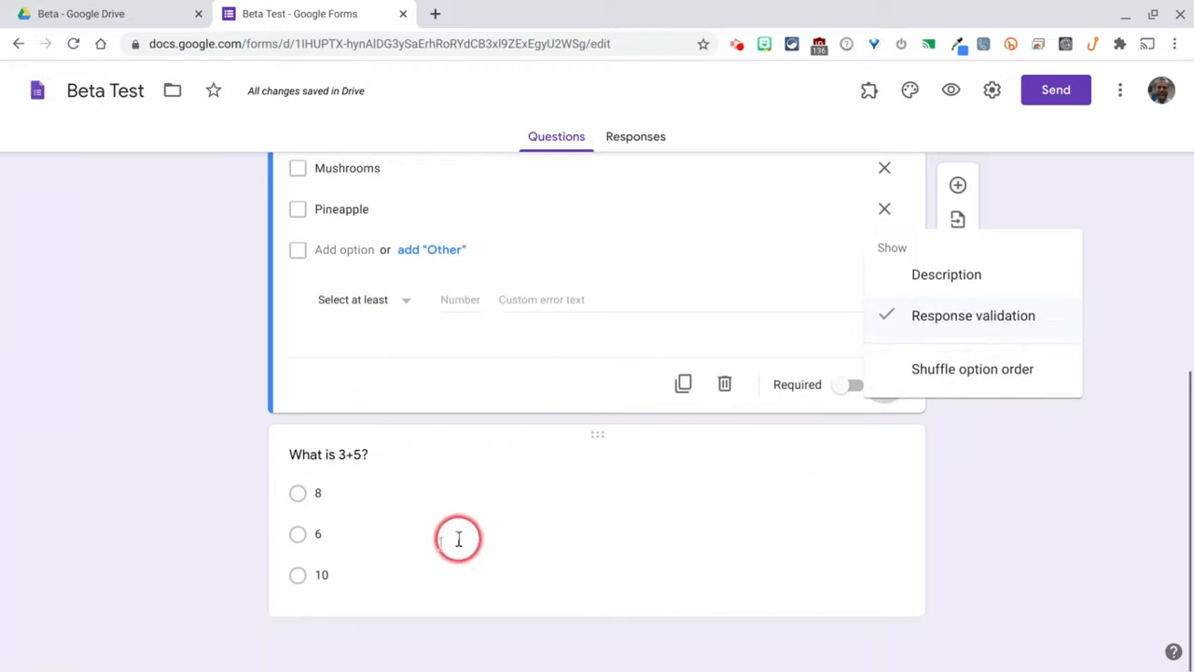
pyautogui.scroll(1, 966, 382)
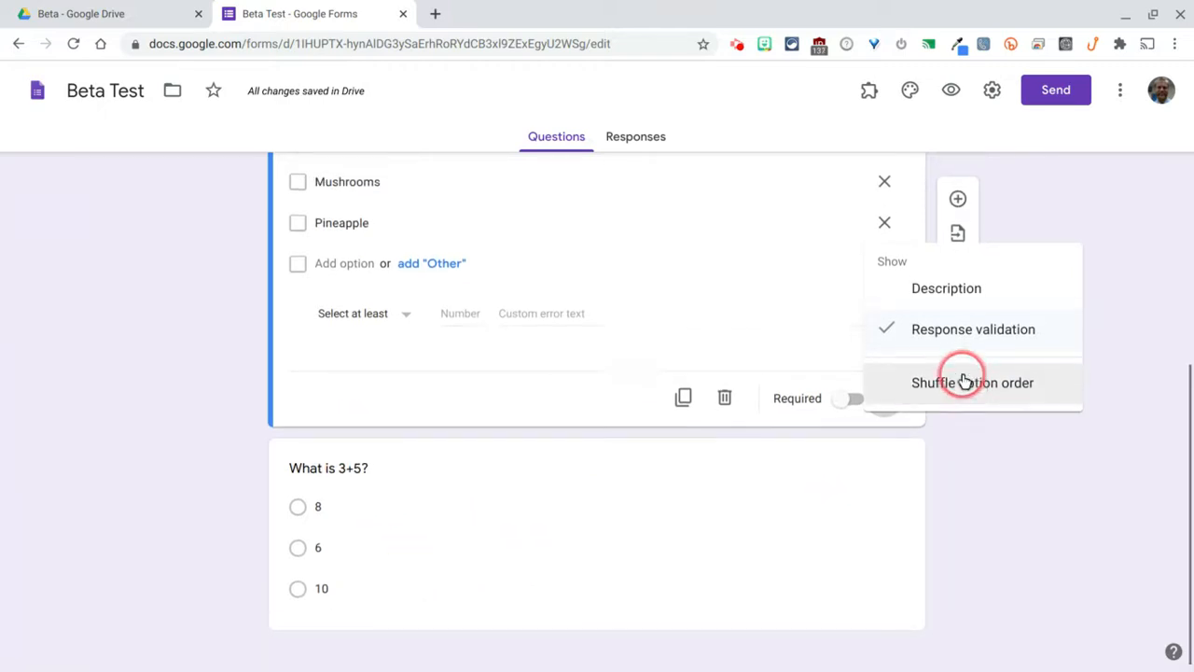
pyautogui.scroll(2, 966, 383)
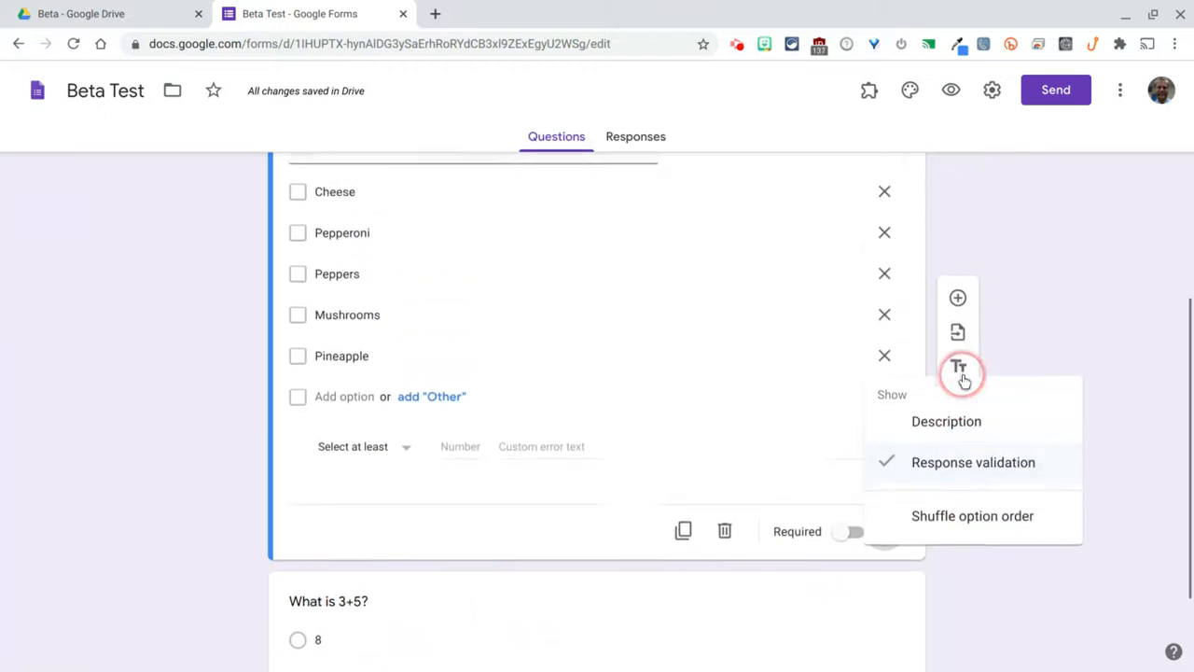
# Turn the pizza question's response validation off and on again, and view the available selection conditions without changing them
pyautogui.click(989, 477)
pyautogui.click(887, 598)
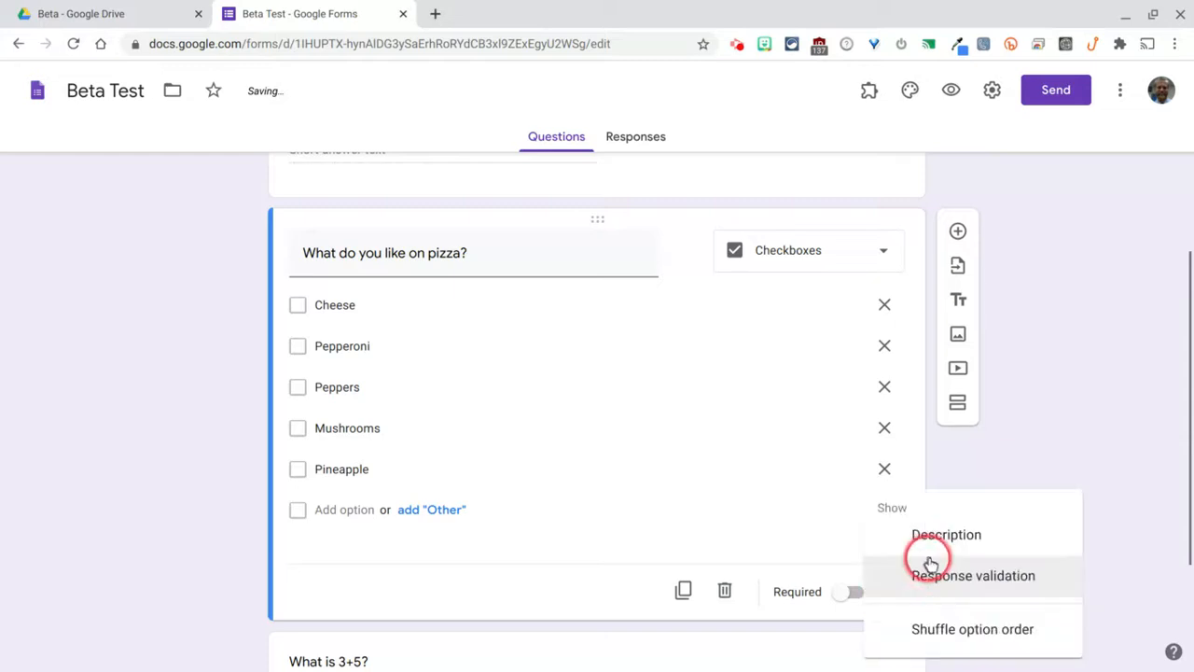
pyautogui.click(941, 575)
pyautogui.scroll(-1, 734, 513)
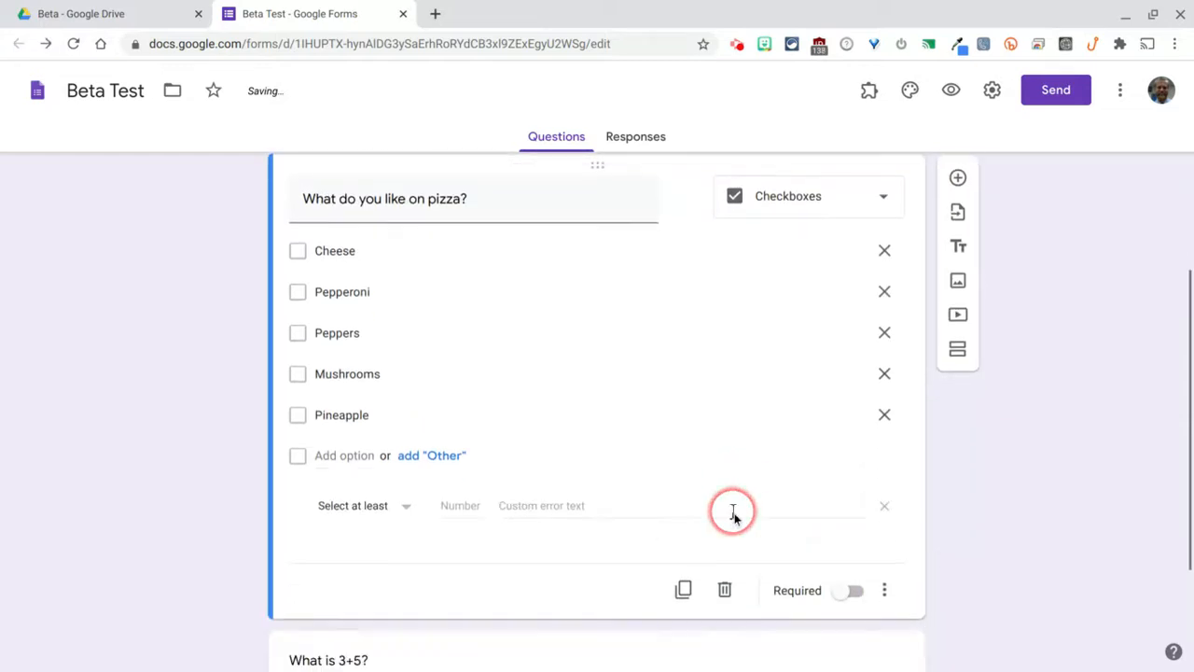
pyautogui.click(405, 506)
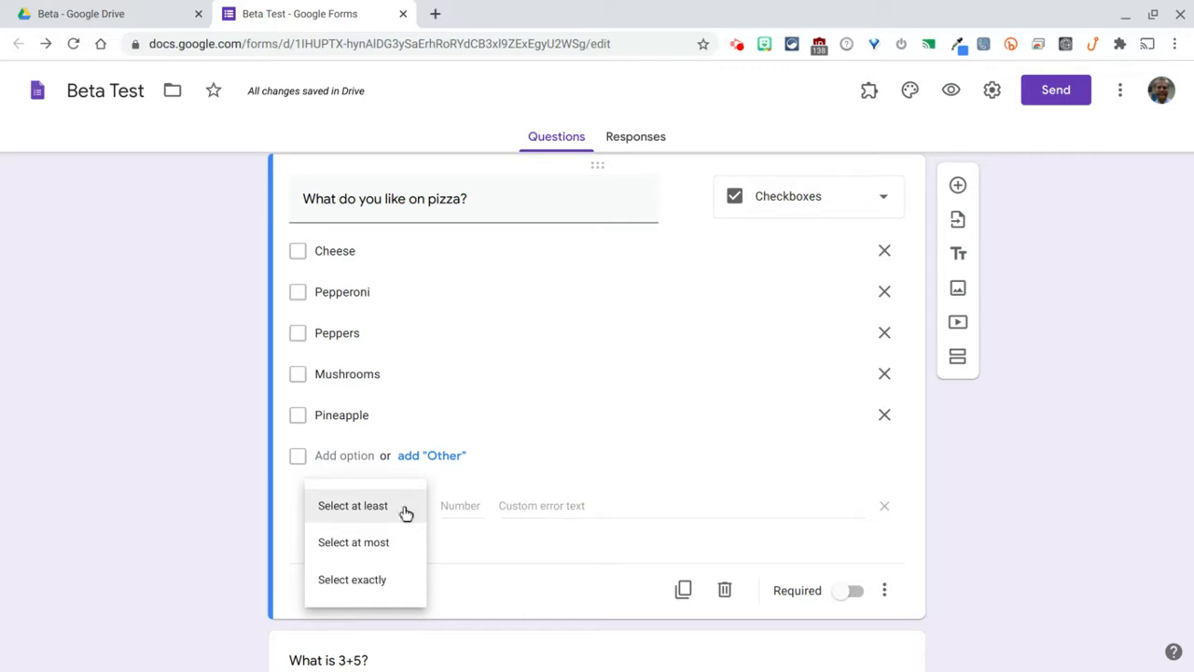
pyautogui.click(946, 474)
# Turn on Shuffle option order for the "What is 3+5?" multiple-choice question and check that the setting is active
pyautogui.scroll(-3, 946, 474)
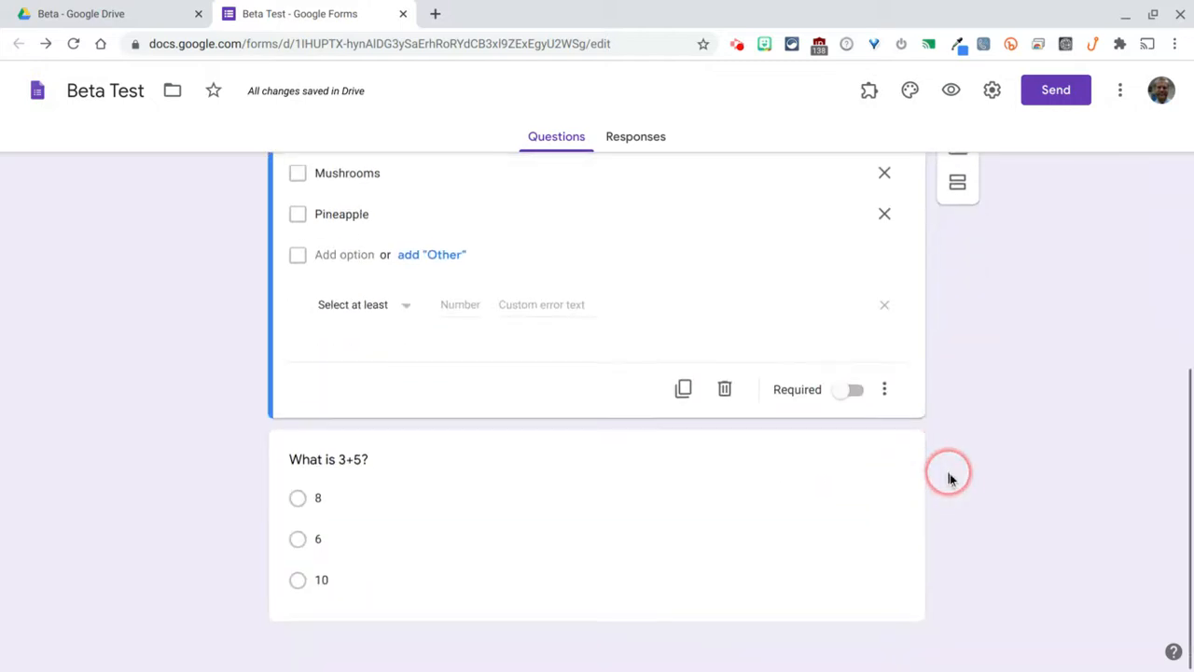
pyautogui.click(607, 521)
pyautogui.click(389, 534)
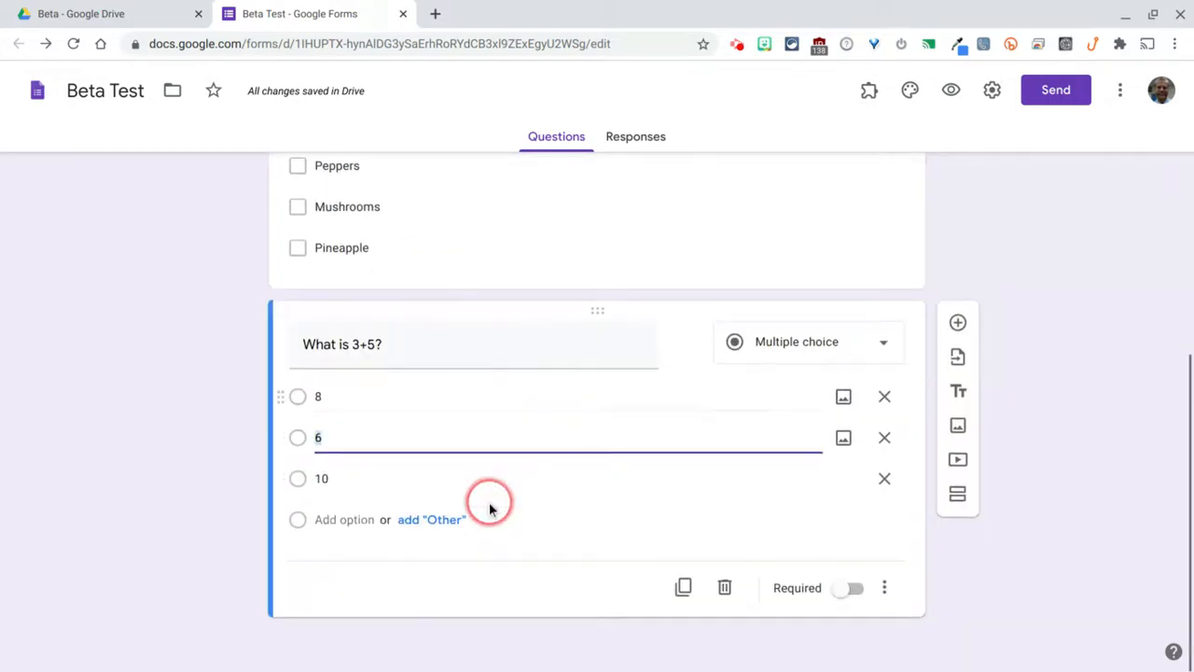
pyautogui.click(884, 586)
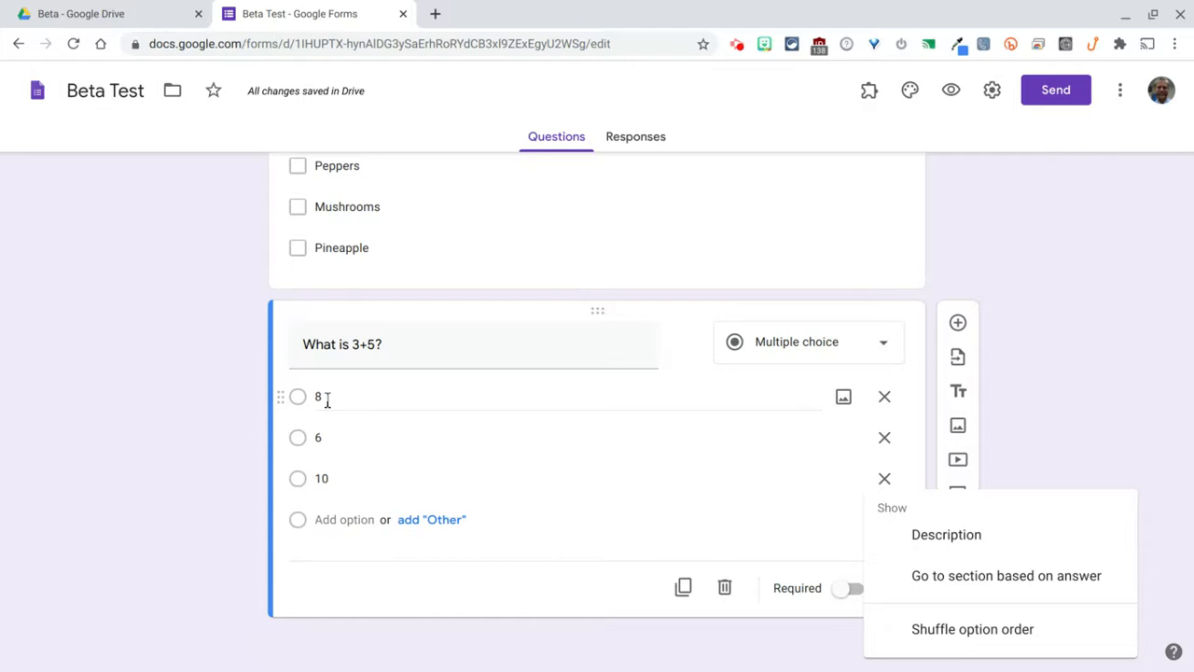
pyautogui.click(984, 634)
pyautogui.click(887, 590)
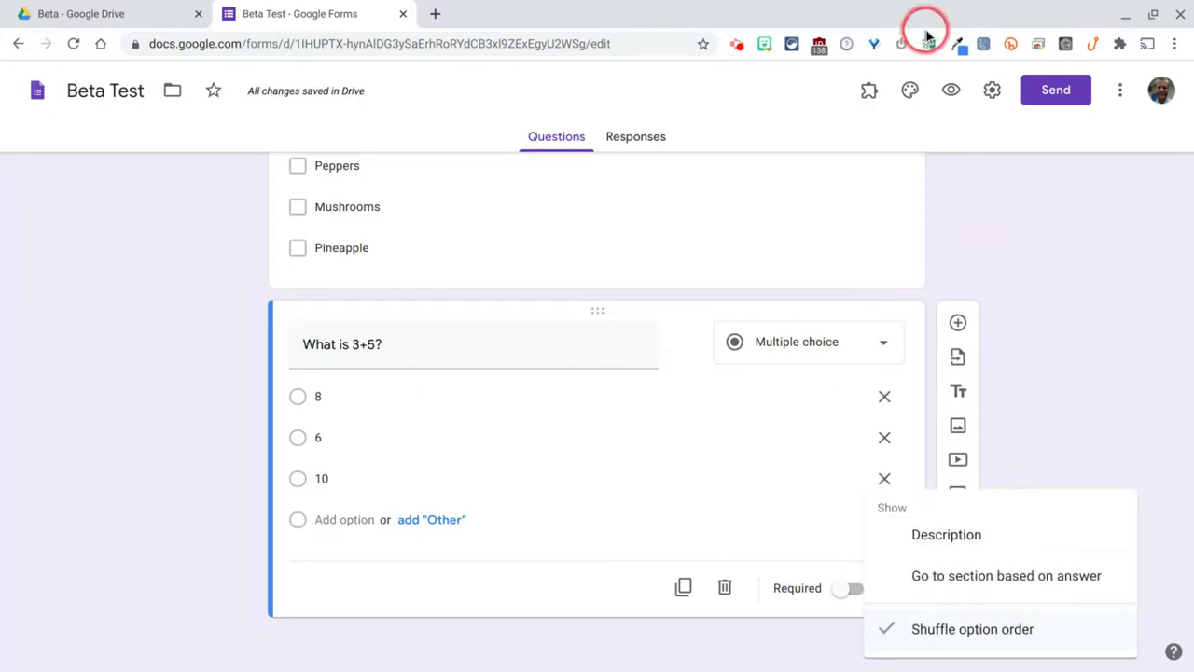
# Preview the form and reload it twice to check the answer order of the "What is 3+5?" question
pyautogui.click(951, 90)
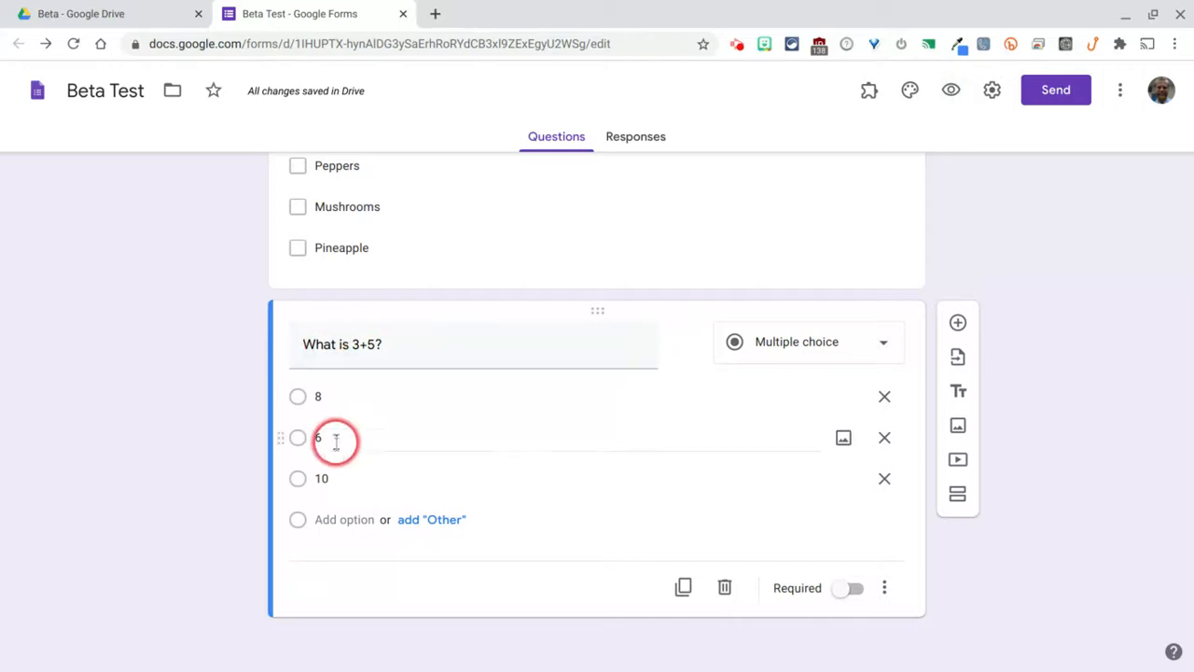
pyautogui.click(951, 87)
pyautogui.scroll(-4, 112, 459)
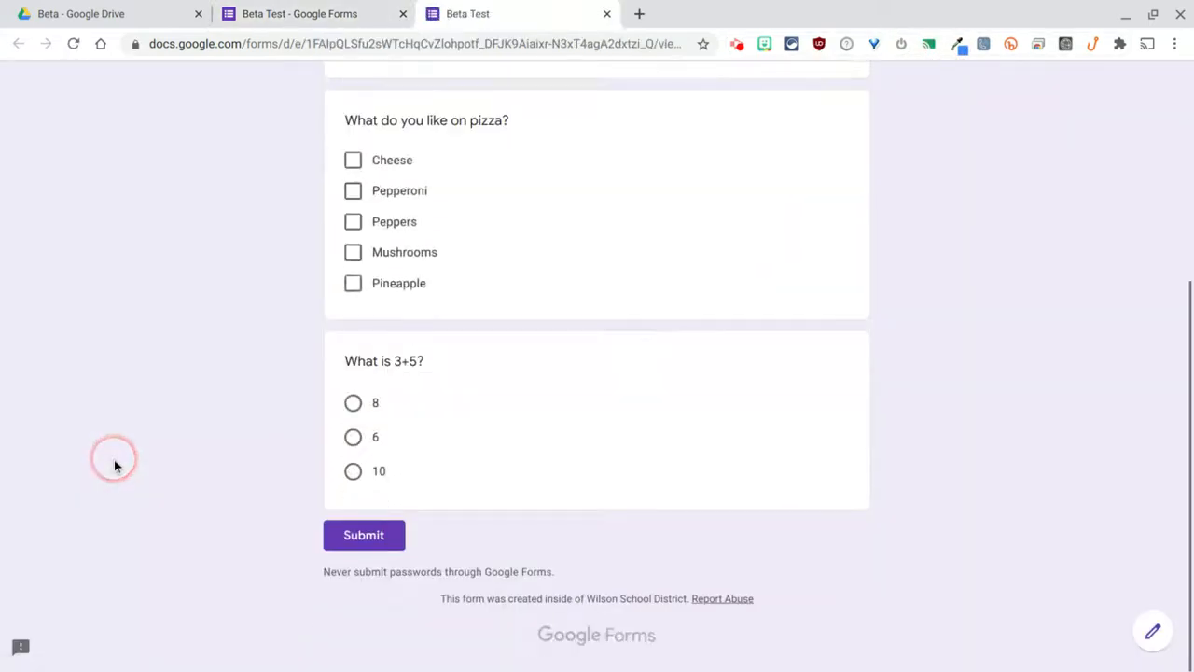
pyautogui.hotkey('ctrl', 'r')
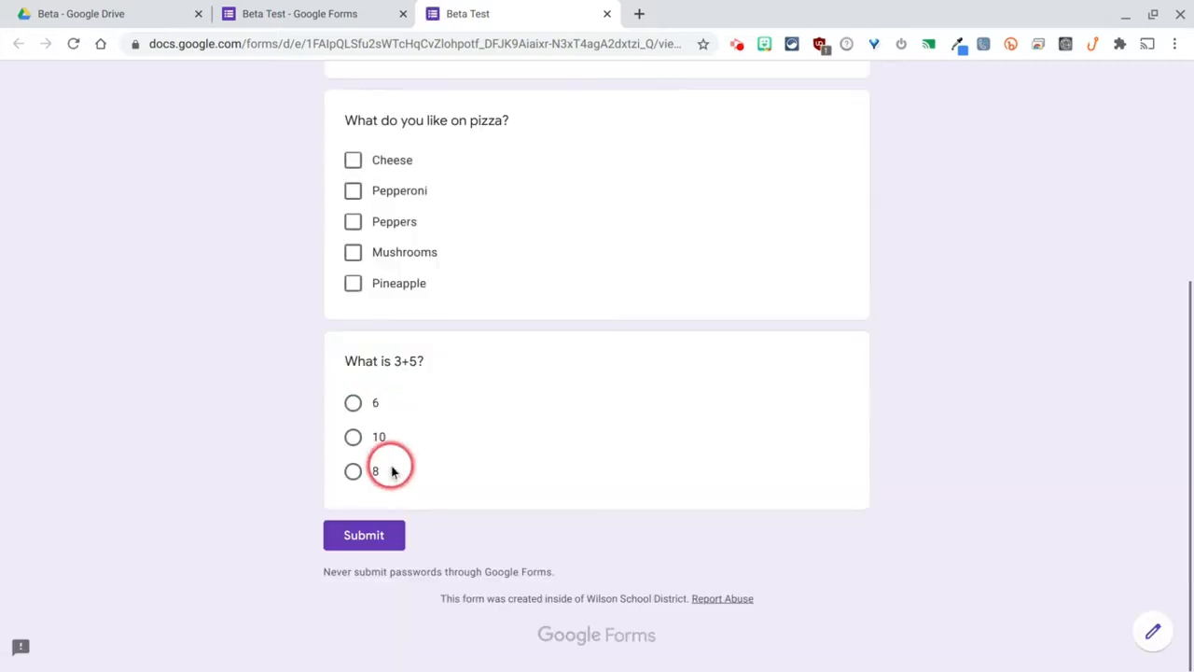
pyautogui.hotkey('ctrl', 'r')
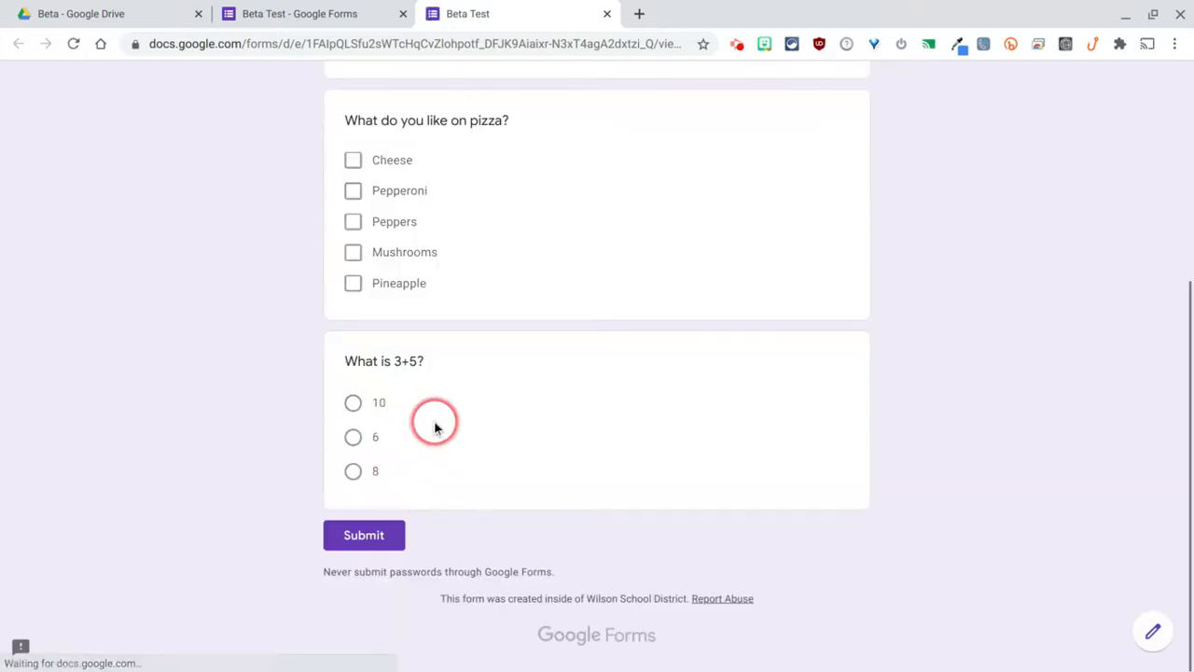
# Return to the form editor and enable "Go to section based on answer" for the "What is 3+5?" question
pyautogui.click(362, 9)
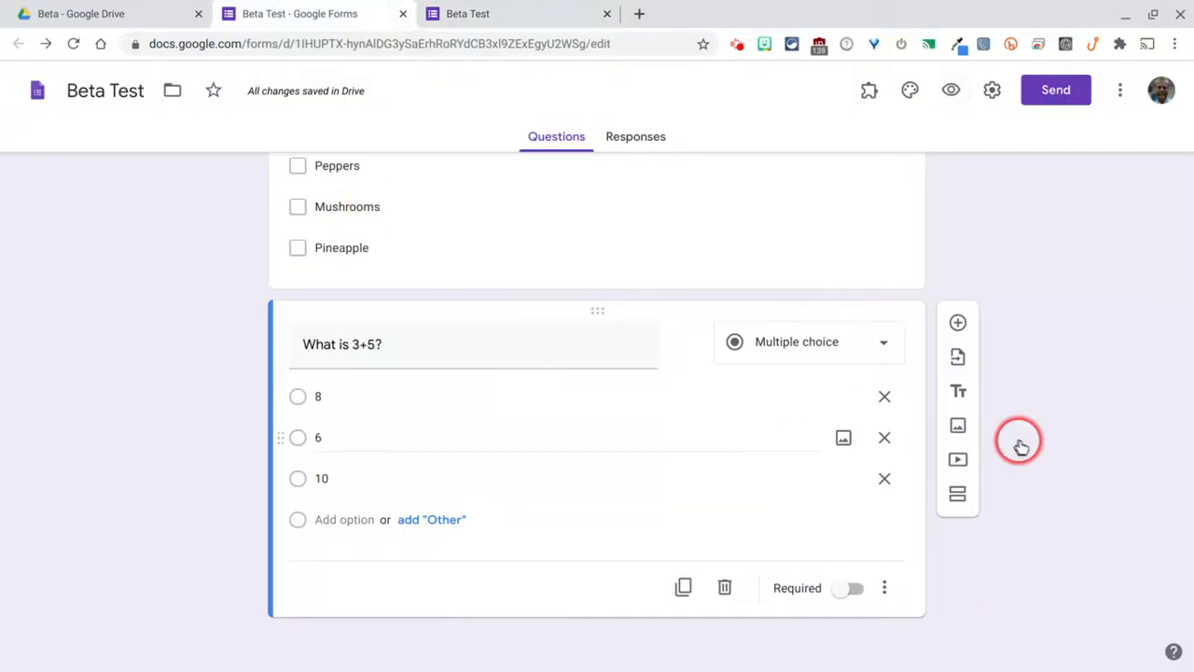
pyautogui.click(889, 591)
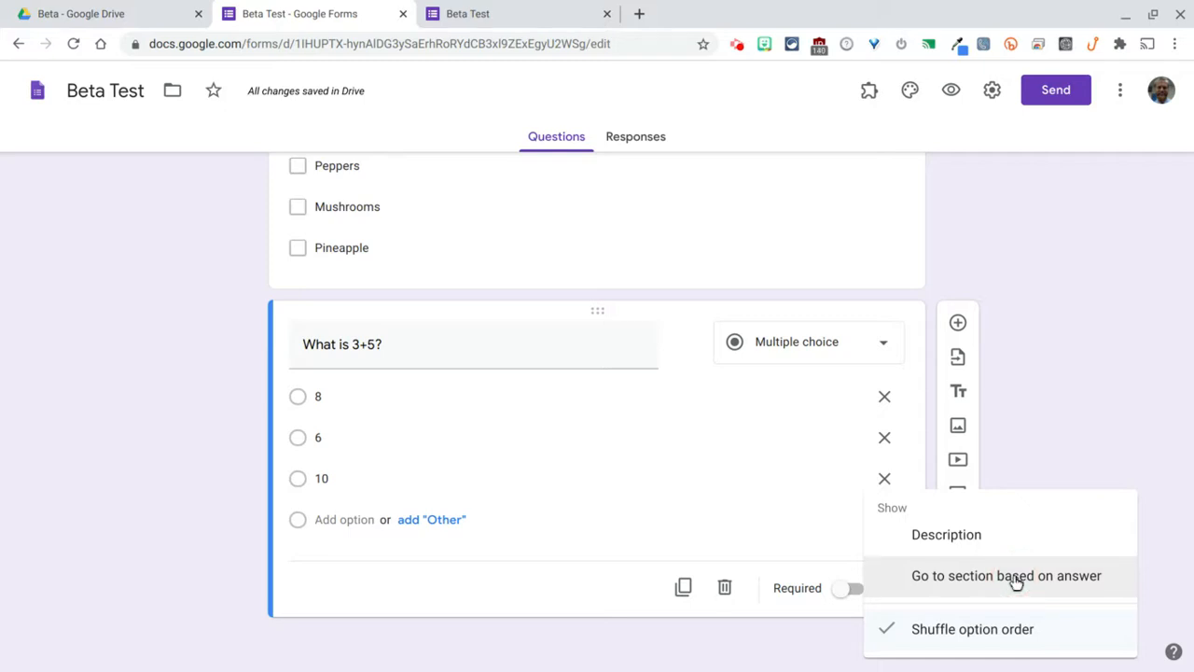
pyautogui.click(1017, 578)
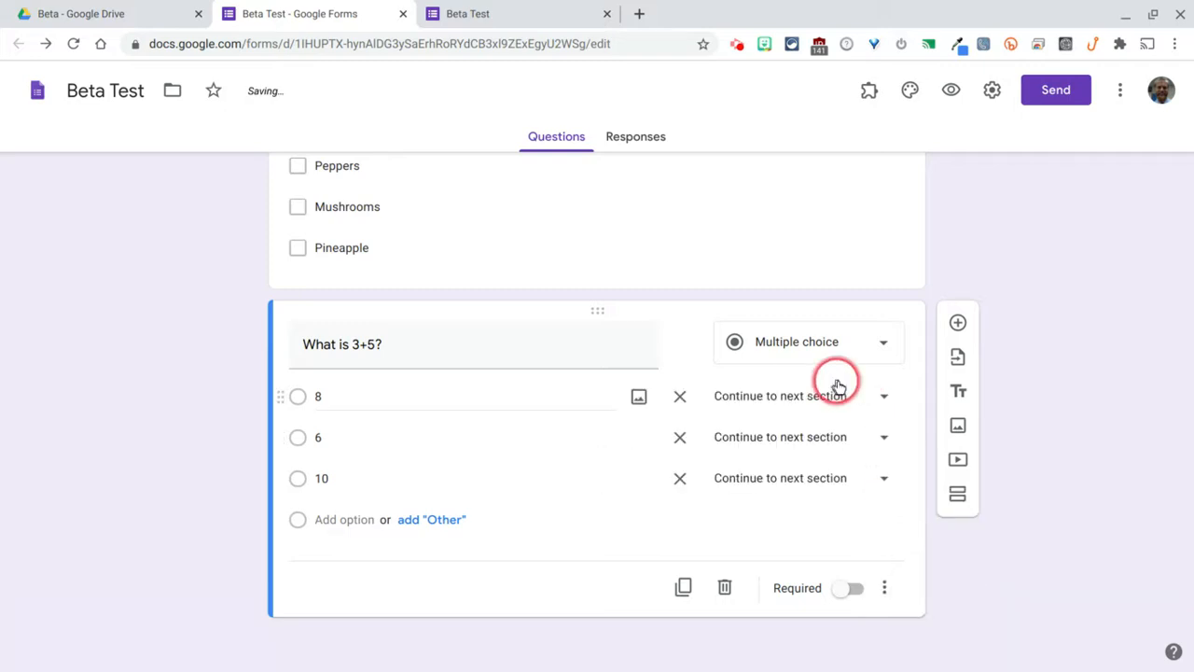